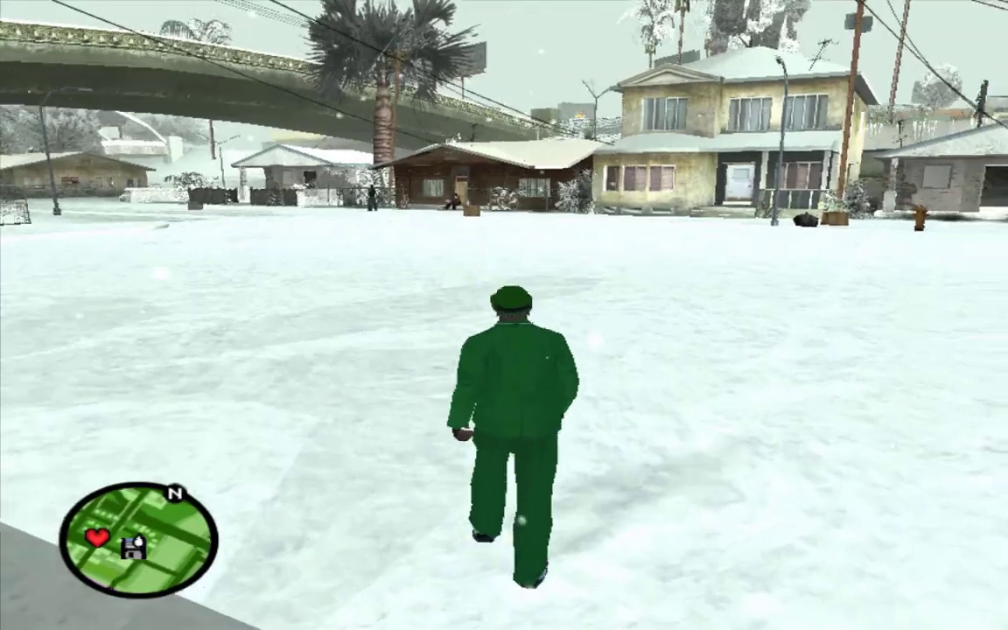
{"action": "key", "text": "d"}
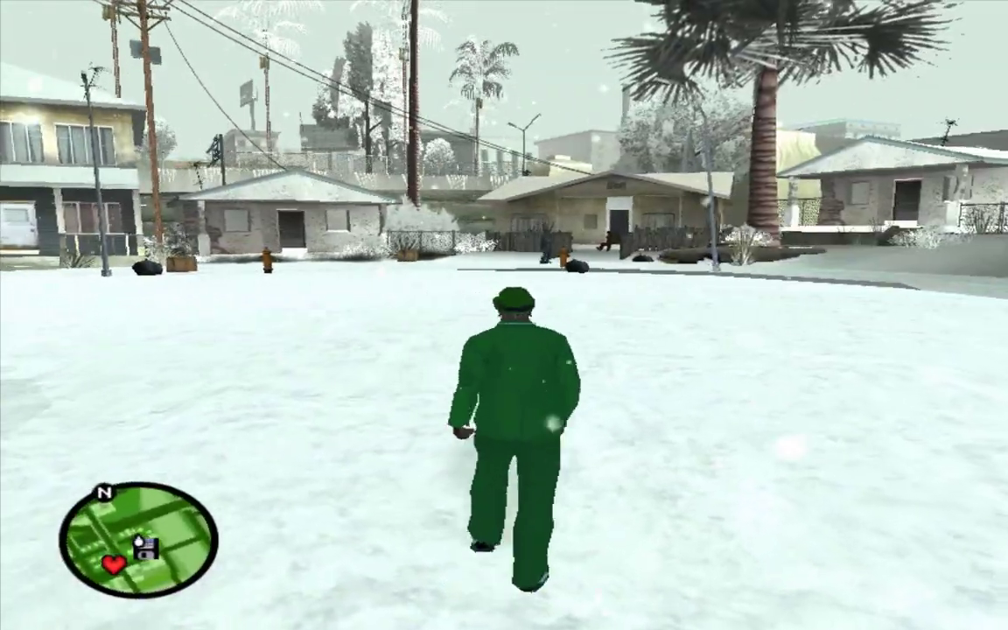
{"action": "key", "text": "a"}
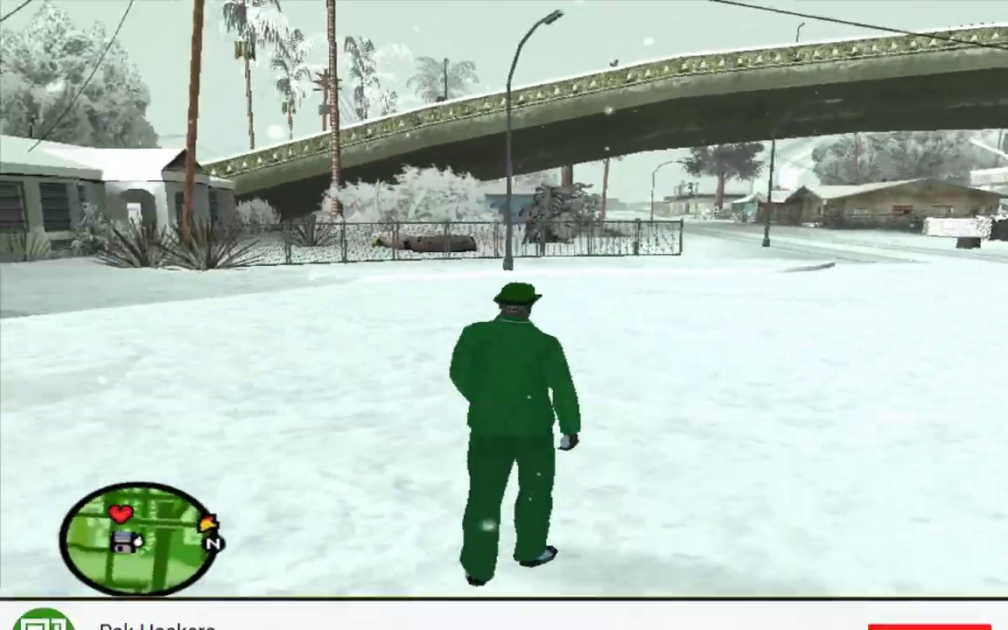
{"action": "key", "text": "w"}
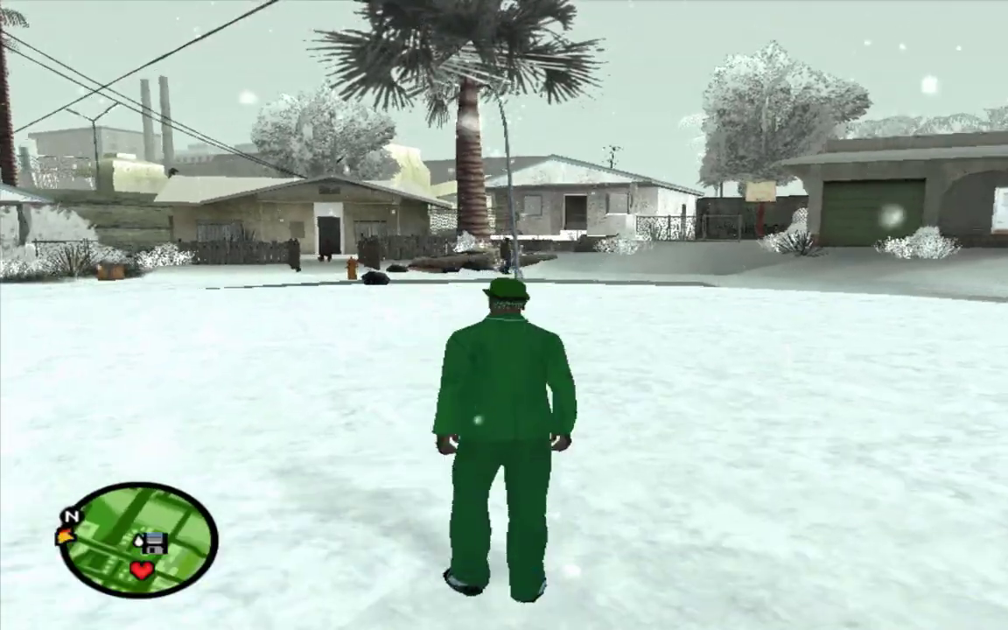
{"action": "key", "text": "a"}
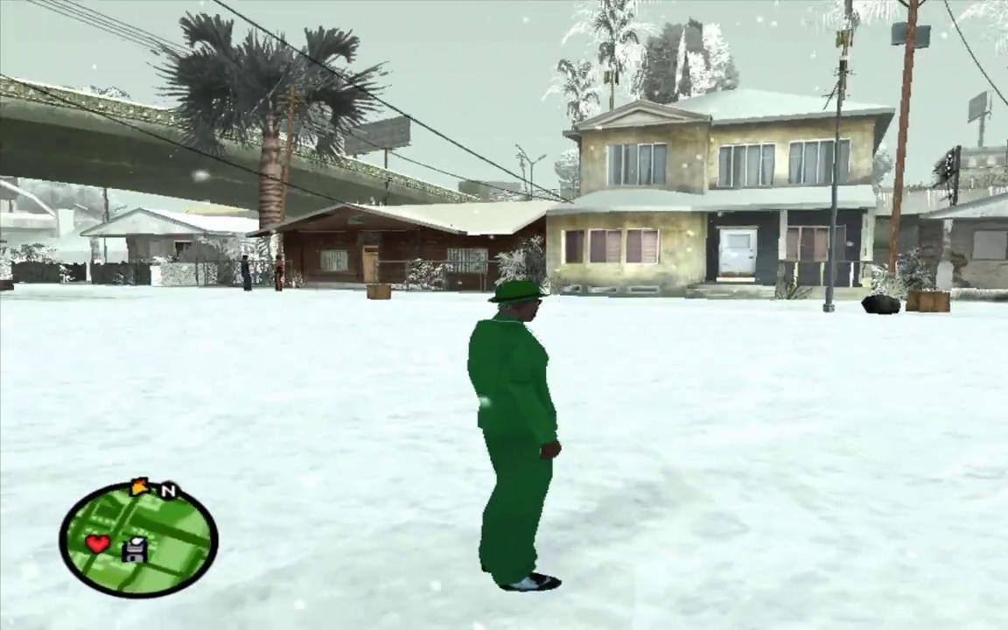
{"action": "key", "text": "a"}
{"action": "key", "text": "ctrl"}
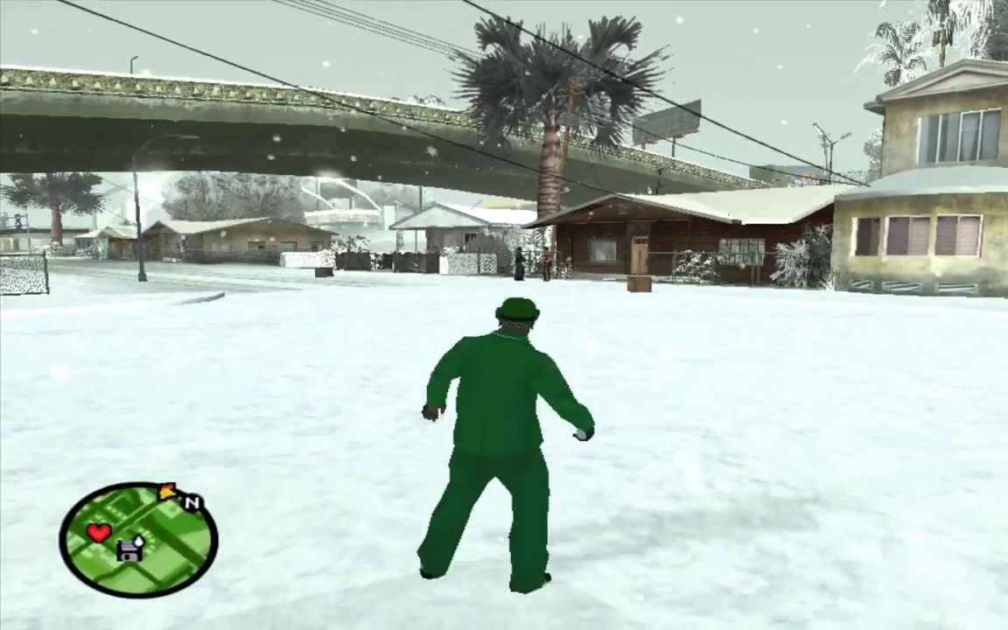
{"action": "key", "text": "a"}
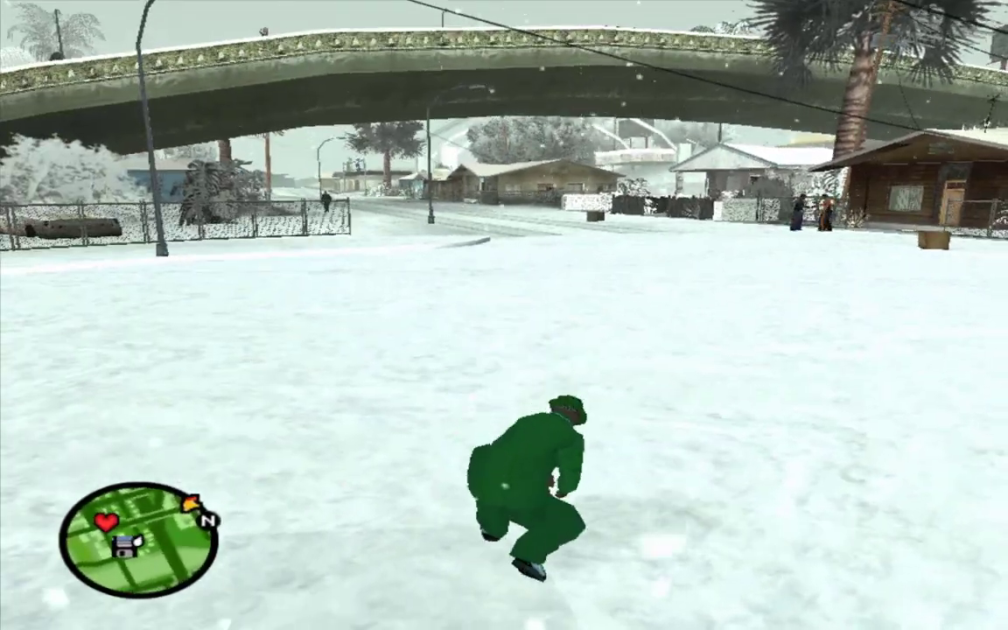
{"action": "key", "text": "a"}
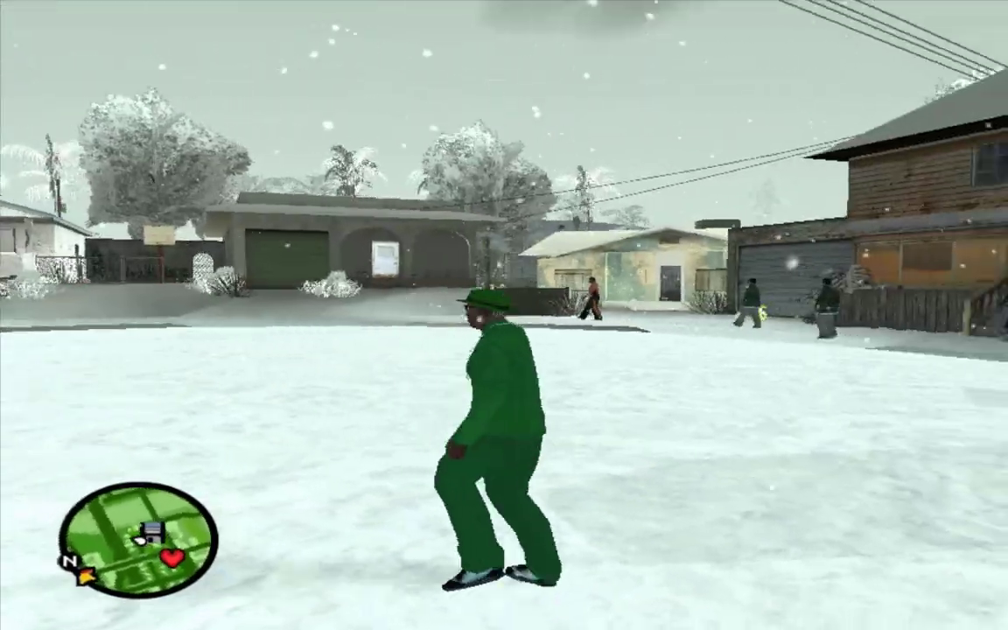
{"action": "key", "text": "w"}
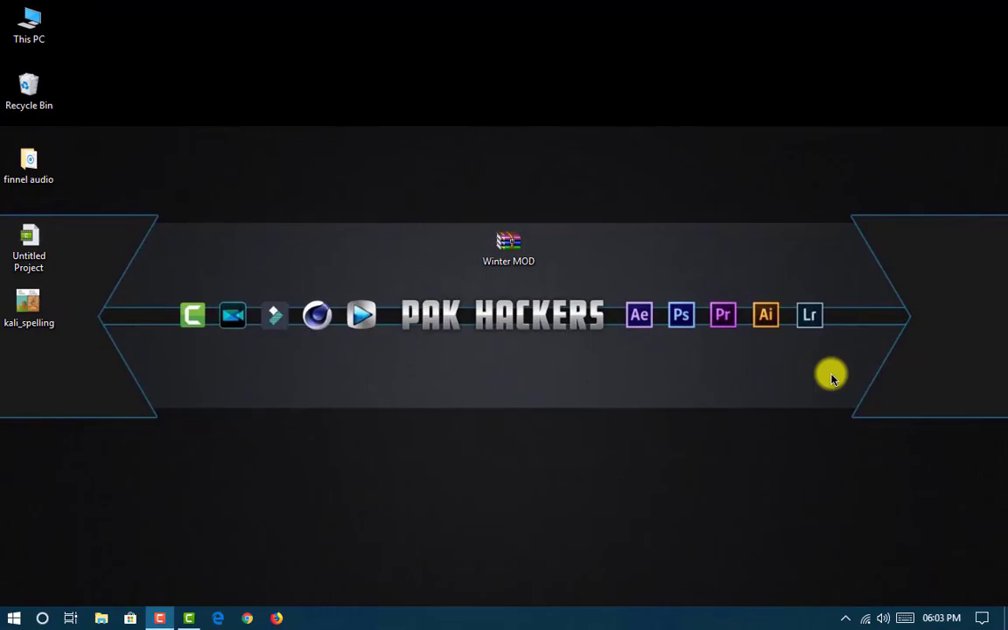
Extract the Winter MOD archive to a Winter MOD folder on the desktop with the WinRAR wizard, and close both windows
{"action": "left_click", "coordinate": [509, 250]}
{"action": "left_click", "coordinate": [561, 276]}
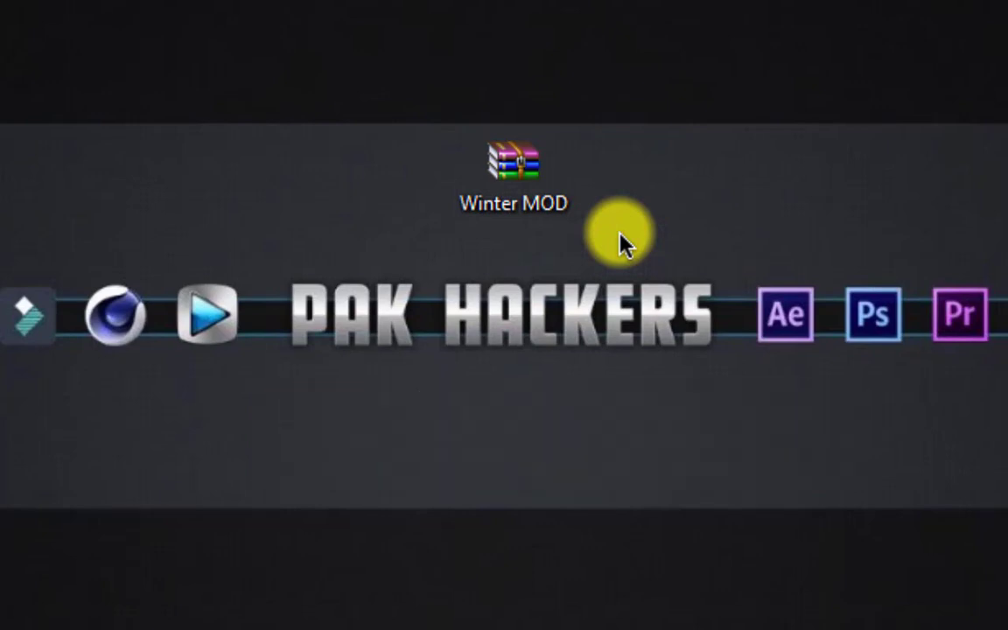
{"action": "double_click", "coordinate": [532, 192]}
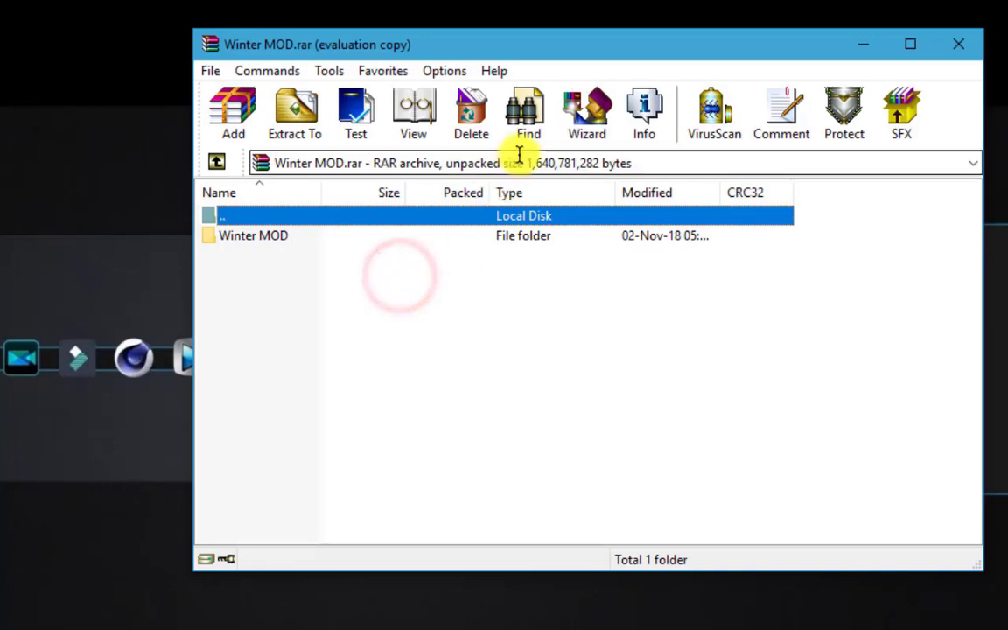
{"action": "left_click", "coordinate": [589, 135]}
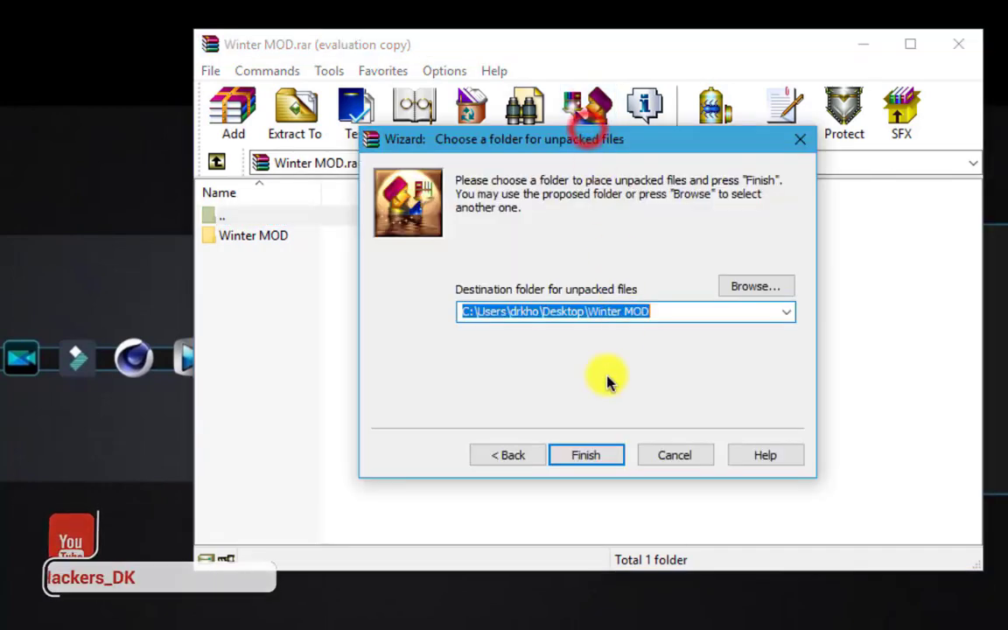
{"action": "left_click", "coordinate": [581, 457]}
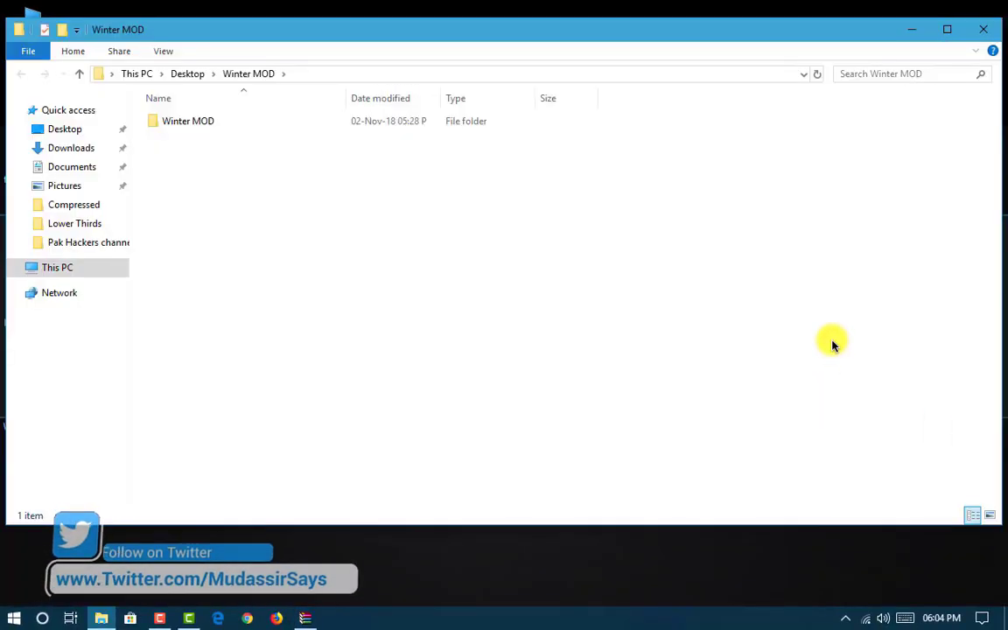
{"action": "left_click", "coordinate": [984, 33]}
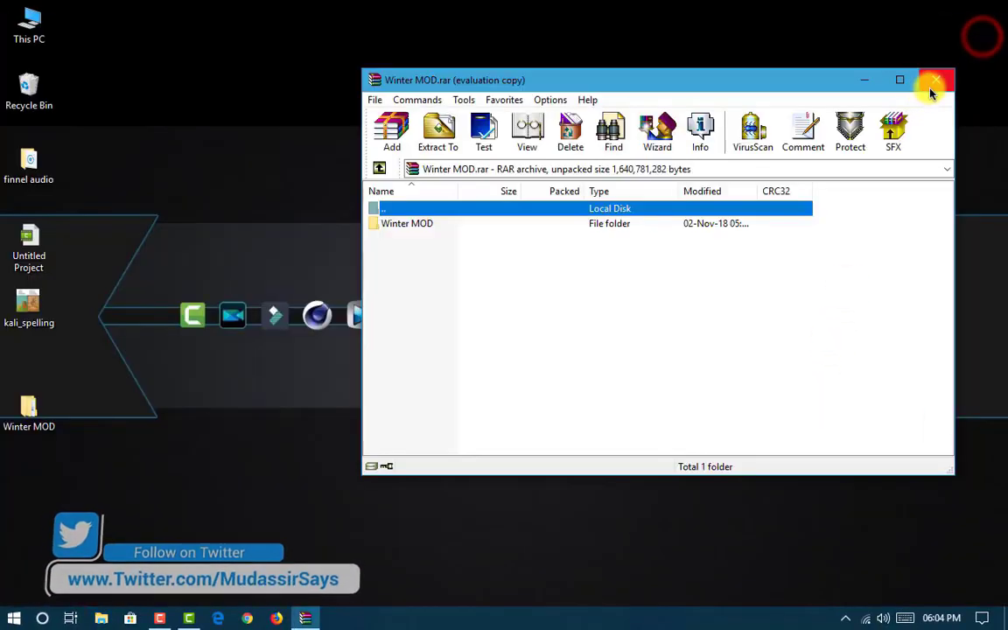
{"action": "left_click", "coordinate": [929, 83]}
Move the extracted Winter MOD folder to the middle of the desktop, below the Winter MOD archive
{"action": "left_click_drag", "start_coordinate": [35, 405], "coordinate": [114, 400]}
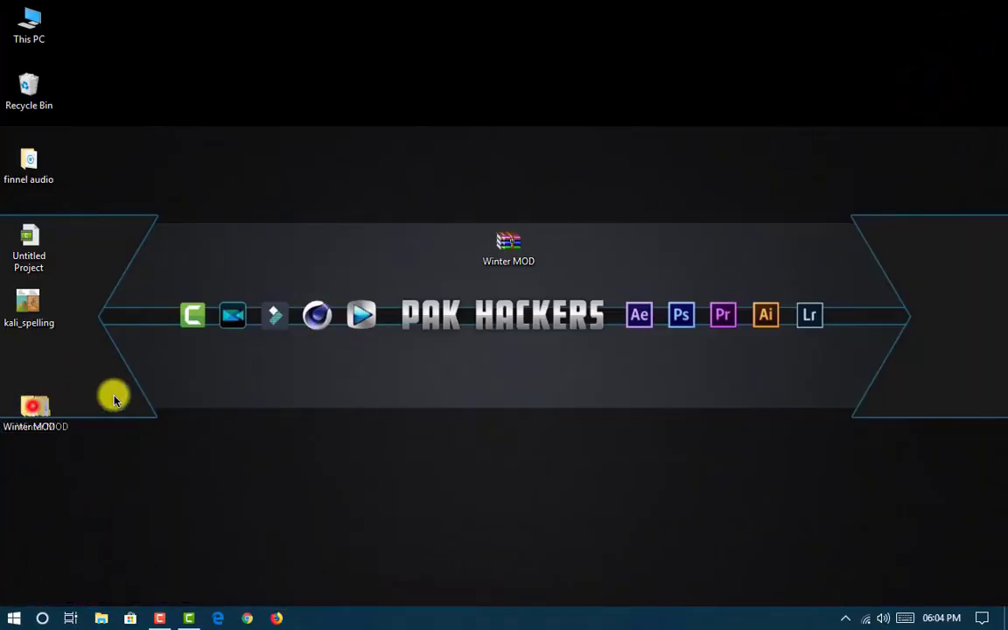
{"action": "left_click_drag", "start_coordinate": [528, 375], "coordinate": [521, 368]}
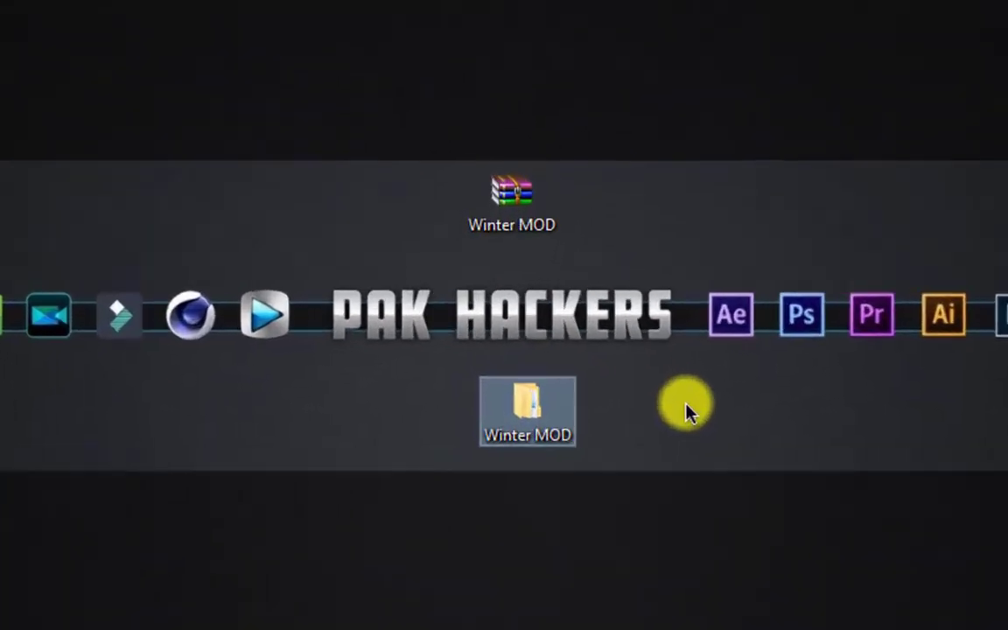
{"action": "left_click", "coordinate": [497, 450]}
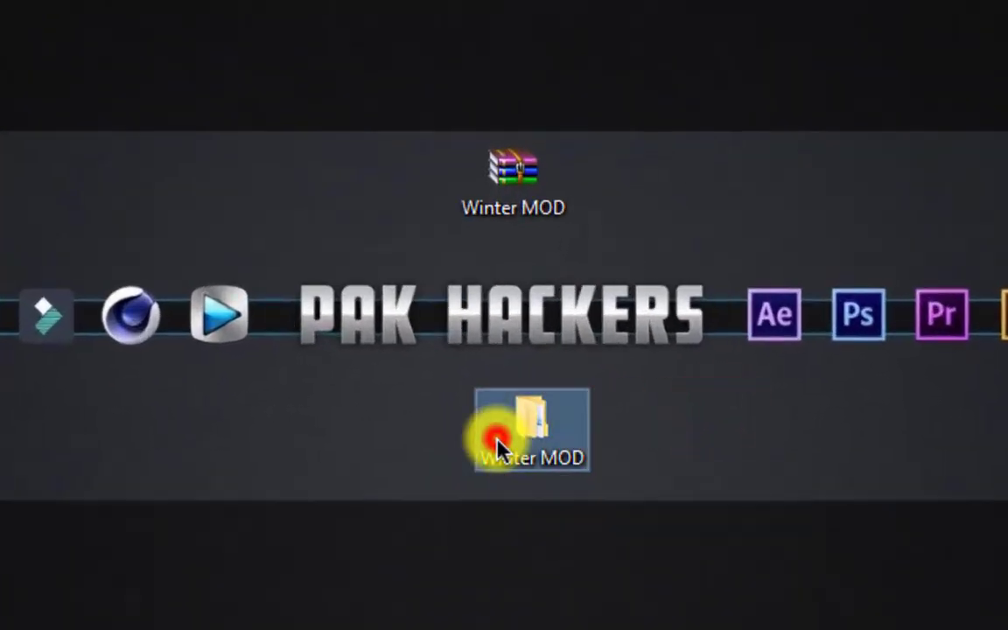
Copy all files and folders from the GTA San Andreas folder inside the extracted Winter MOD folder, and close the window
{"action": "double_click", "coordinate": [530, 424]}
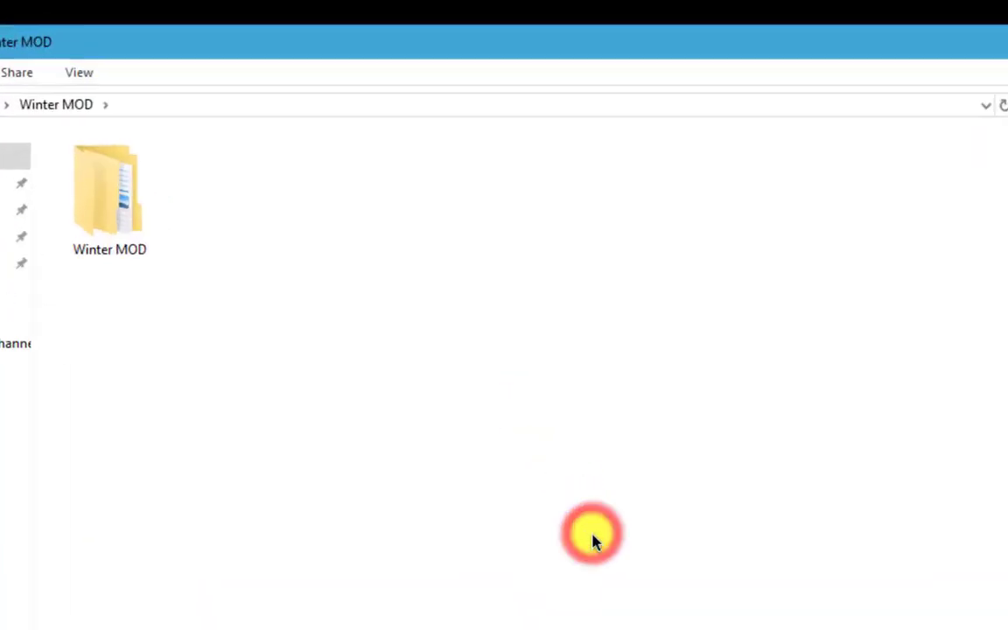
{"action": "left_click", "coordinate": [112, 228]}
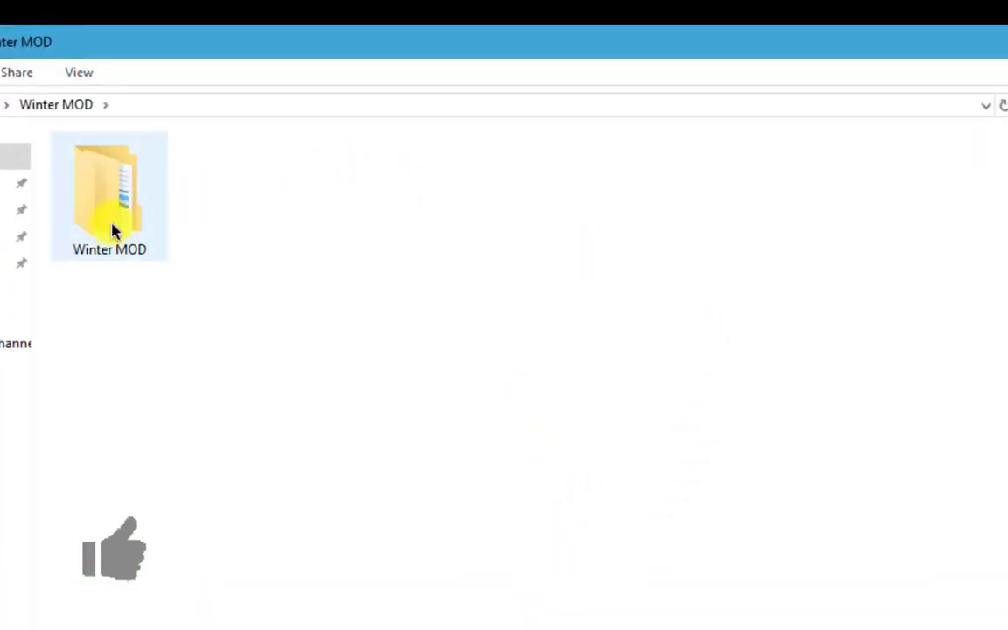
{"action": "double_click", "coordinate": [110, 228]}
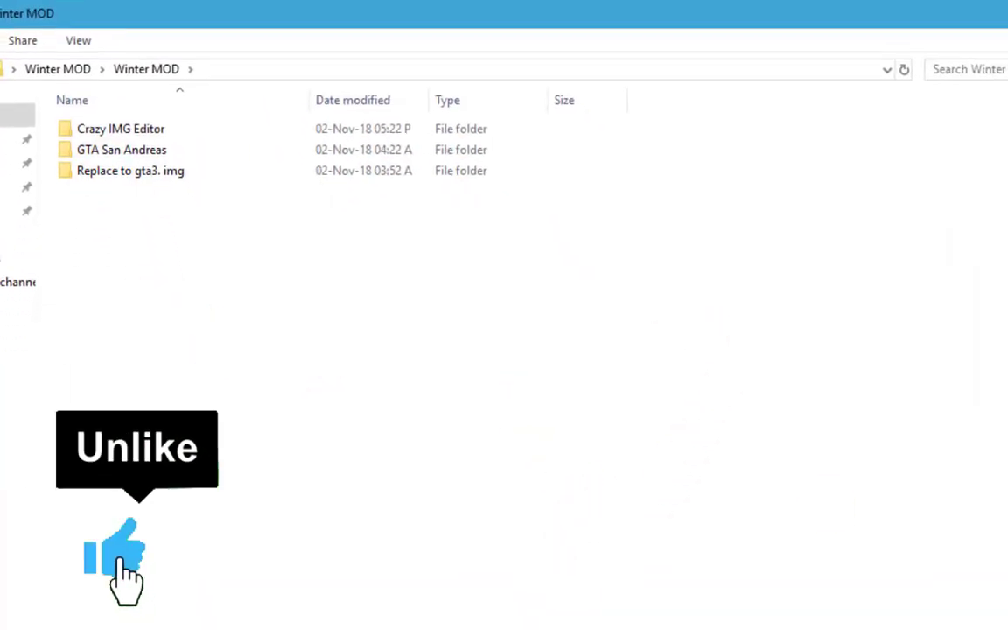
{"action": "double_click", "coordinate": [209, 174]}
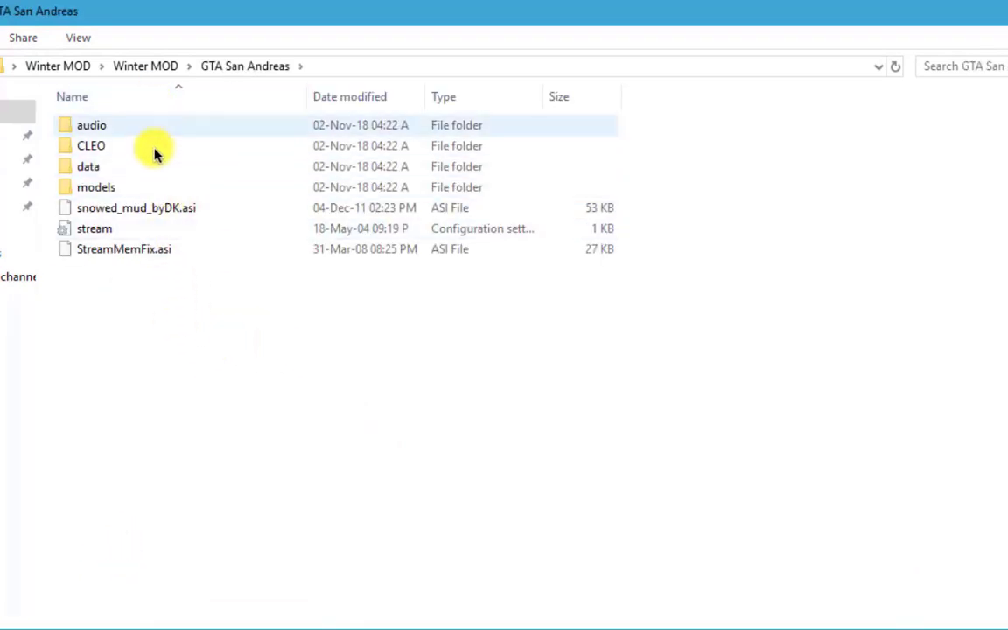
{"action": "left_click_drag", "start_coordinate": [194, 285], "coordinate": [202, 130]}
{"action": "right_click", "coordinate": [203, 127]}
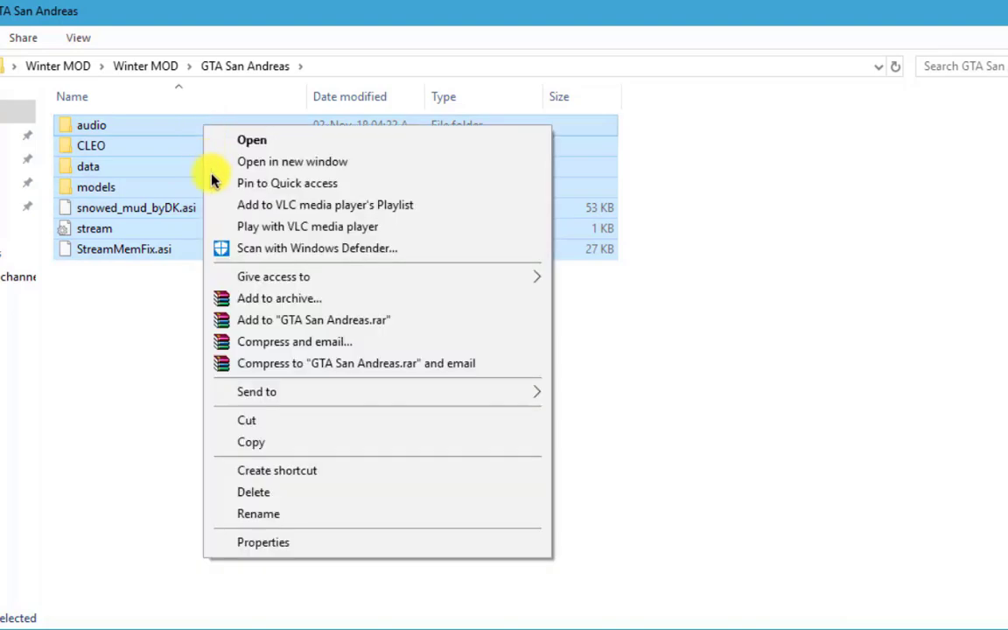
{"action": "left_click", "coordinate": [272, 445]}
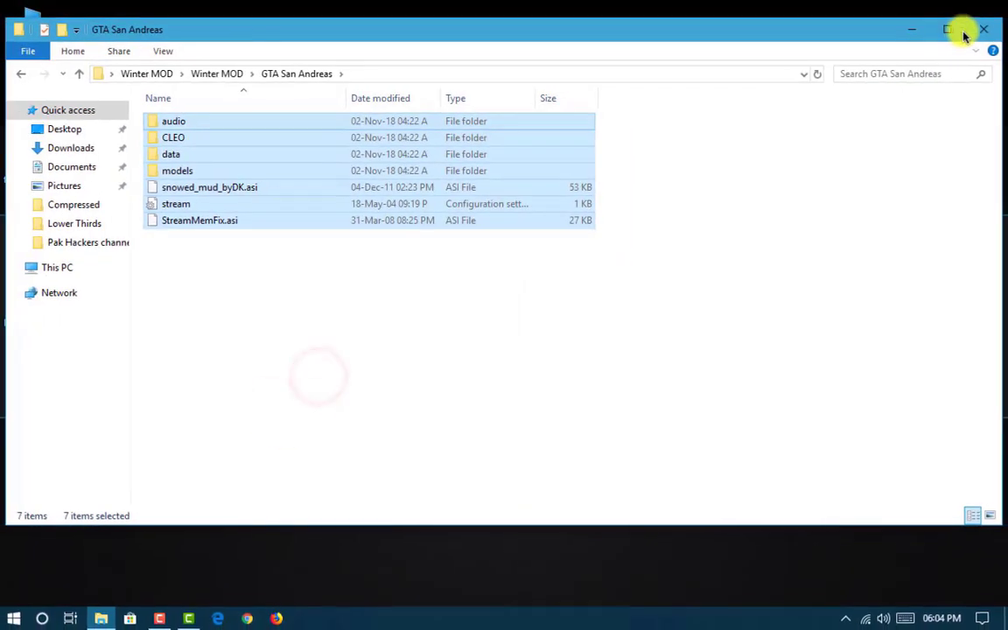
{"action": "left_click", "coordinate": [977, 29]}
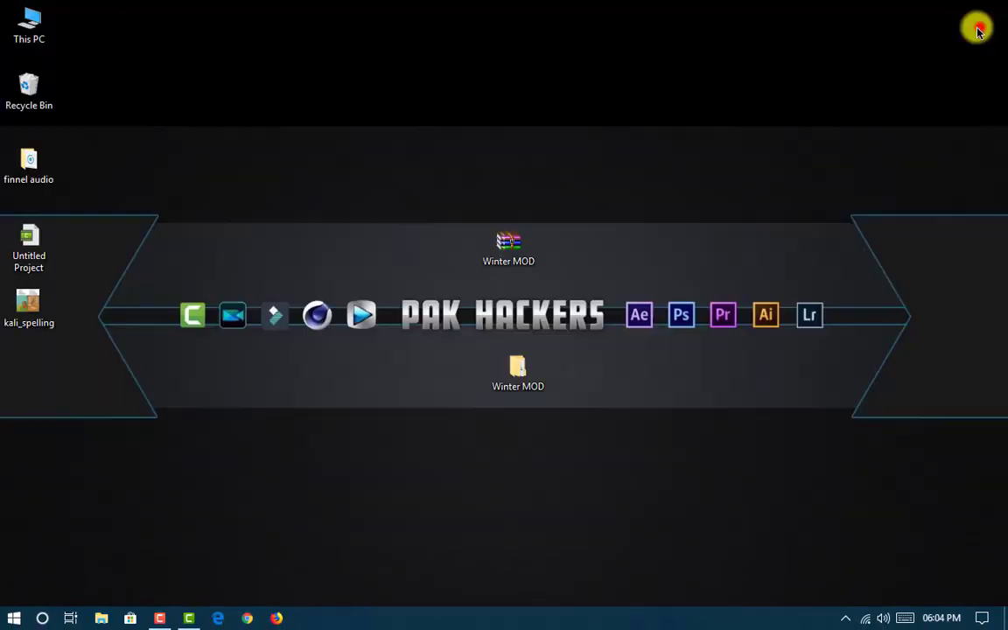
Paste the copied mod files into the GTA SA folder on Local Disk (F:) and close the window
{"action": "double_click", "coordinate": [17, 18]}
{"action": "left_click", "coordinate": [878, 313]}
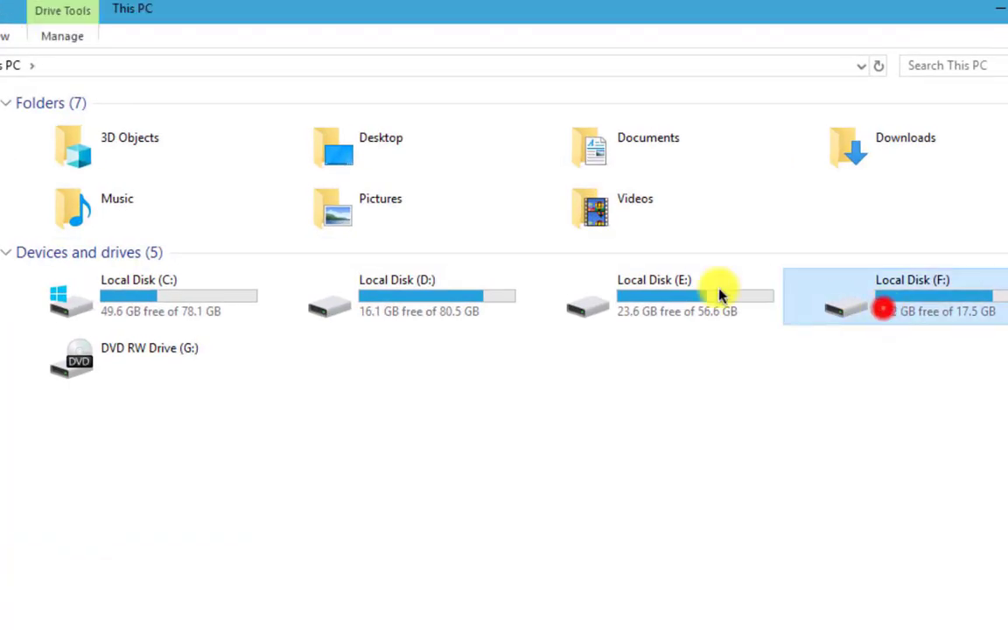
{"action": "double_click", "coordinate": [39, 155]}
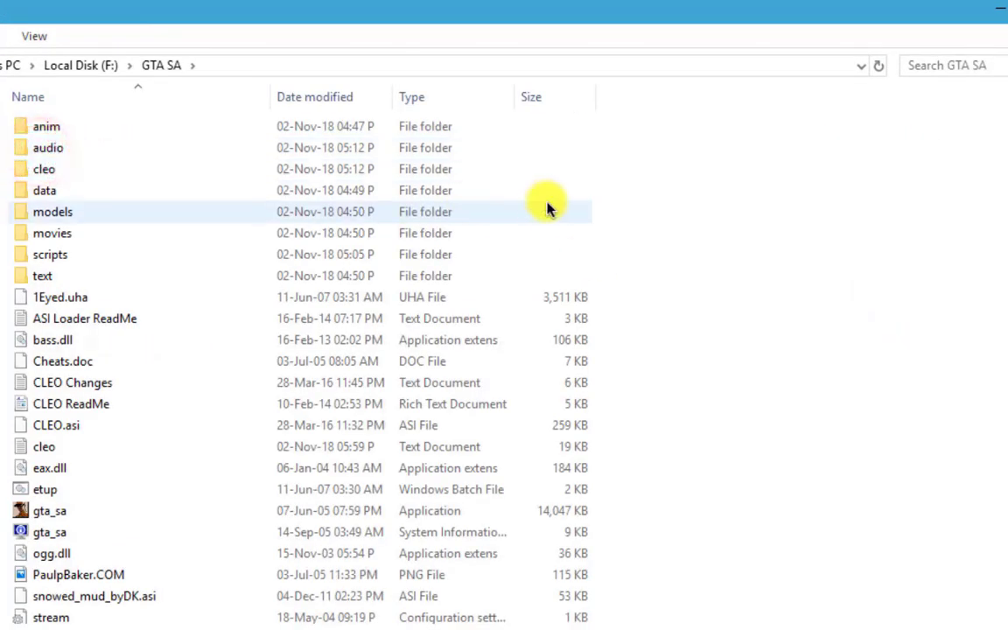
{"action": "right_click", "coordinate": [704, 194]}
{"action": "left_click", "coordinate": [741, 348]}
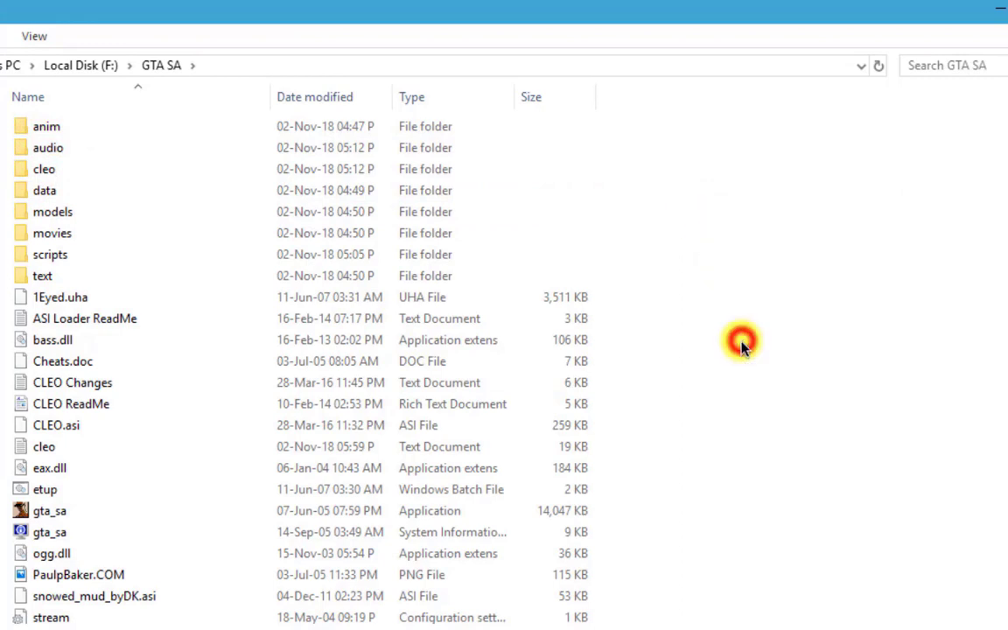
{"action": "left_click", "coordinate": [525, 216]}
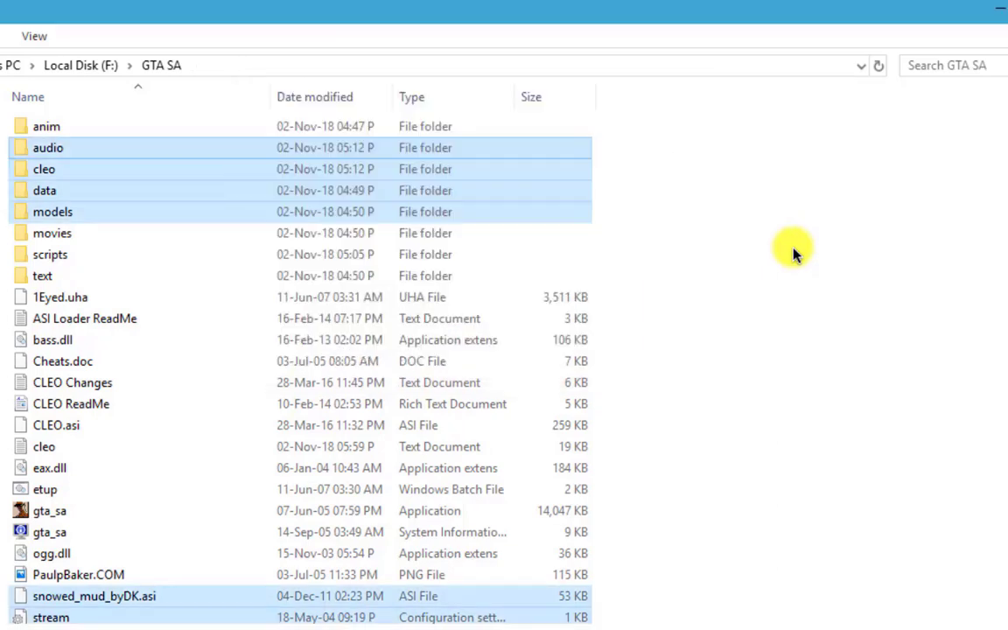
{"action": "scroll", "coordinate": [630, 326], "scroll_direction": "down", "scroll_amount": 2}
{"action": "scroll", "coordinate": [710, 383], "scroll_direction": "up", "scroll_amount": 2}
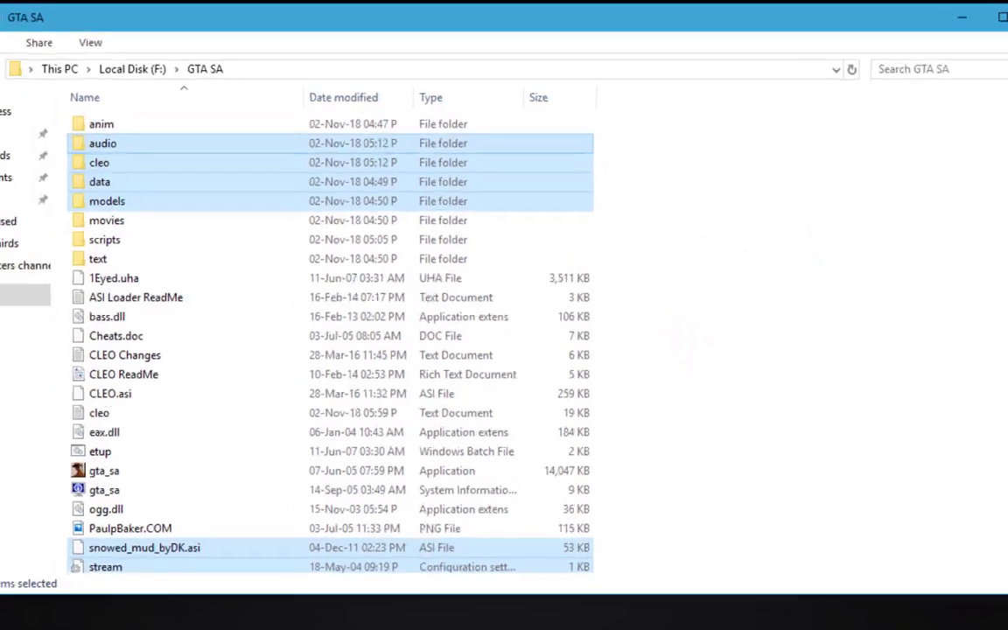
{"action": "left_click", "coordinate": [981, 22]}
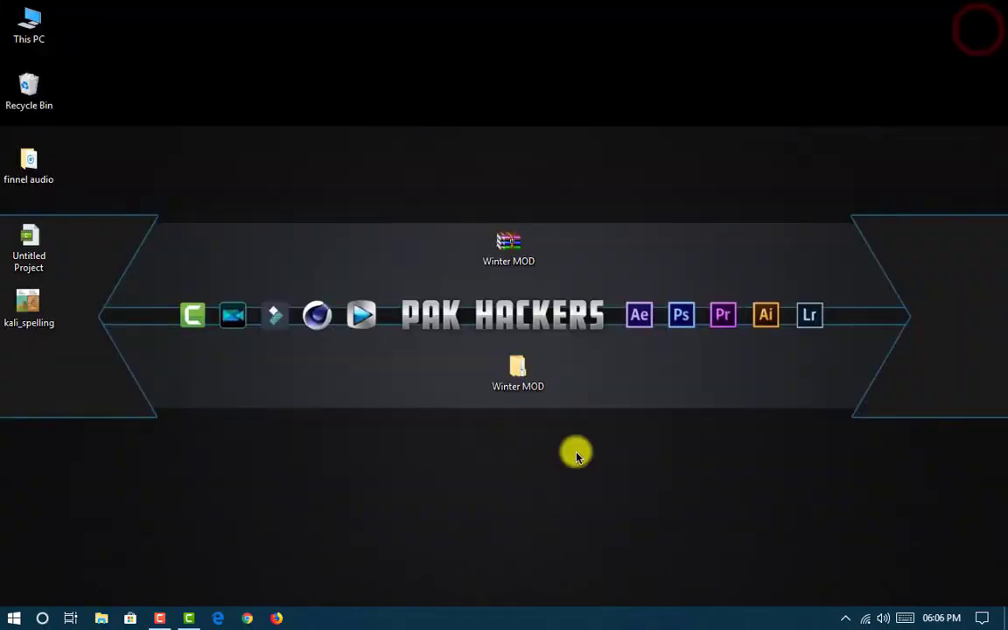
Launch Crazy IMG Editor v3.90 from the Crazy IMG Editor folder inside the extracted Winter MOD folder
{"action": "double_click", "coordinate": [518, 377]}
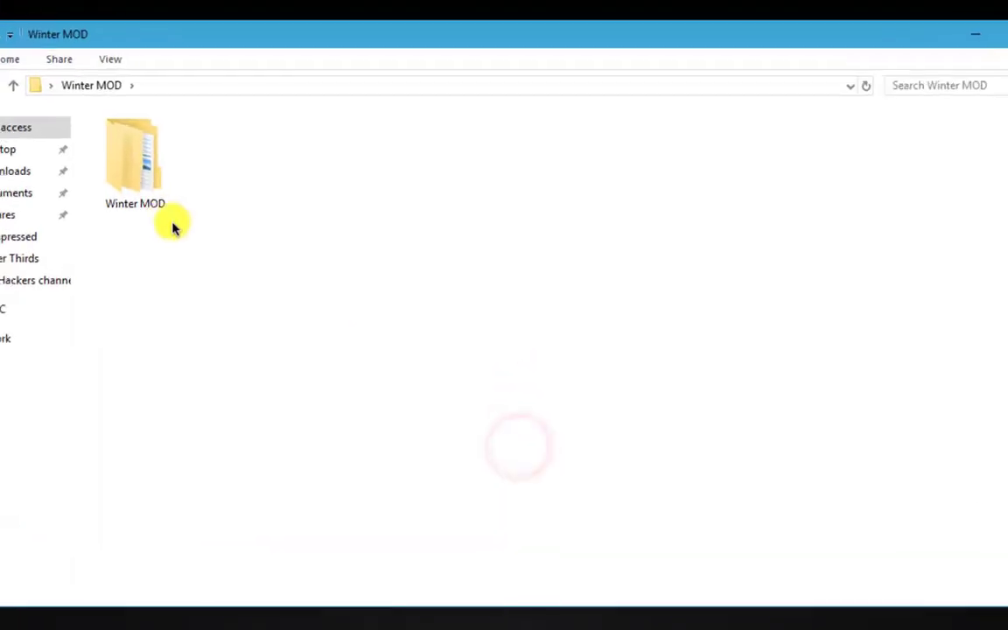
{"action": "double_click", "coordinate": [202, 172]}
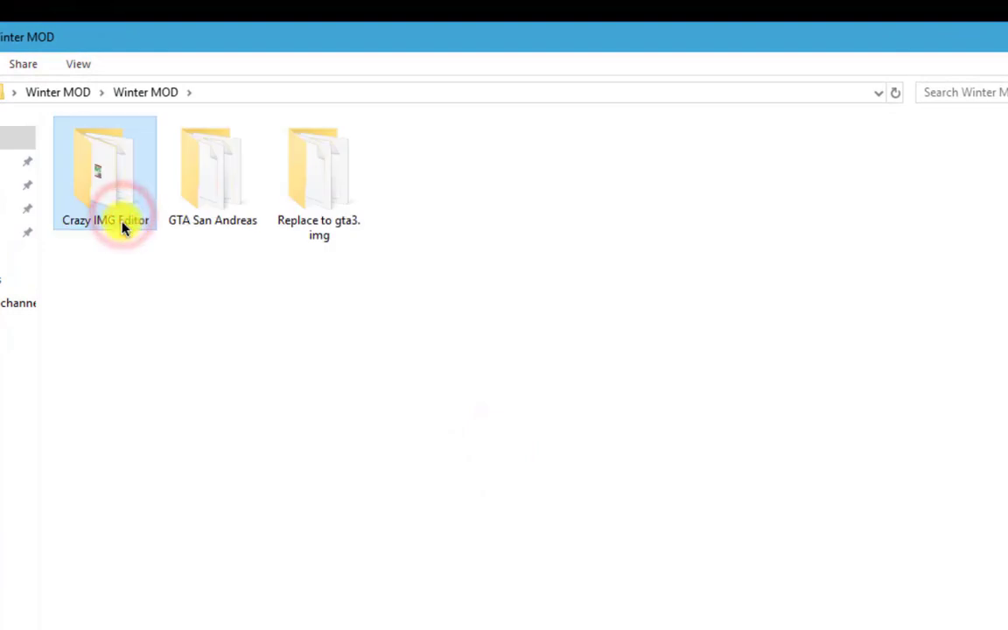
{"action": "double_click", "coordinate": [100, 222]}
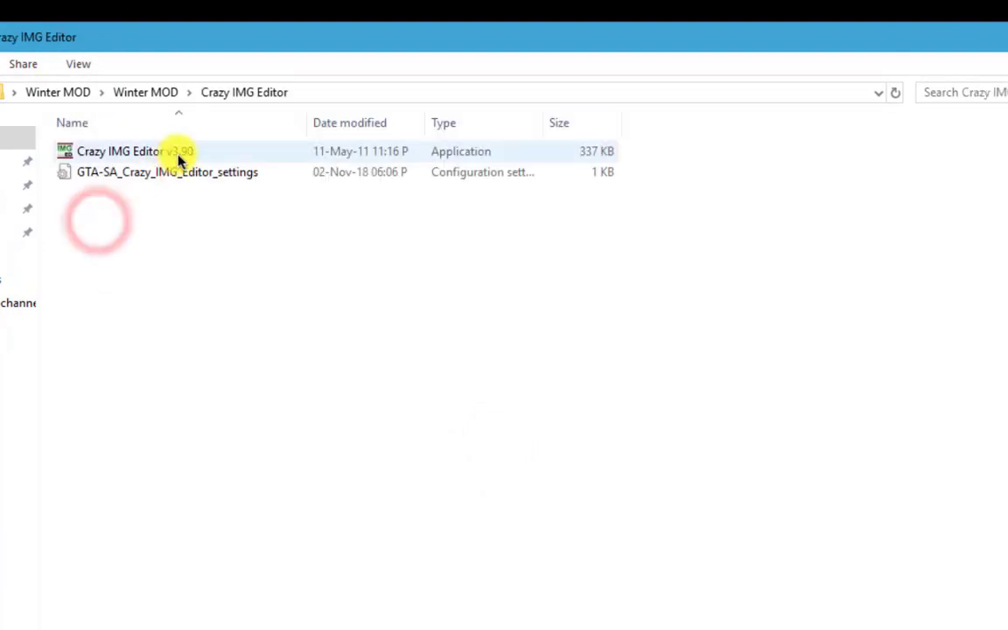
{"action": "double_click", "coordinate": [175, 153]}
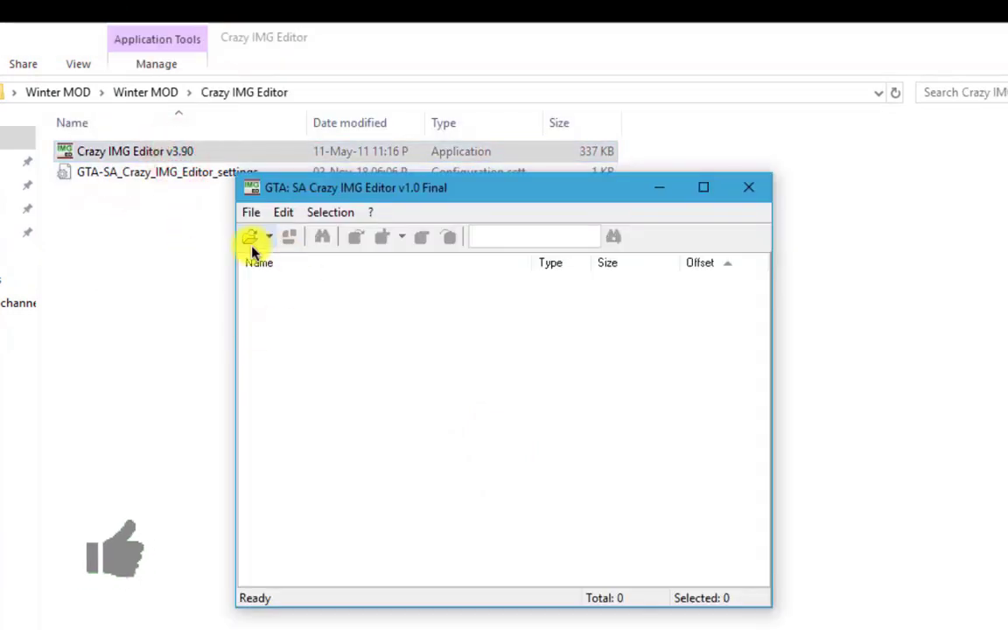
Open the gta3 archive from the models folder of the GTA SA folder on Local Disk (F:)
{"action": "left_click", "coordinate": [252, 249]}
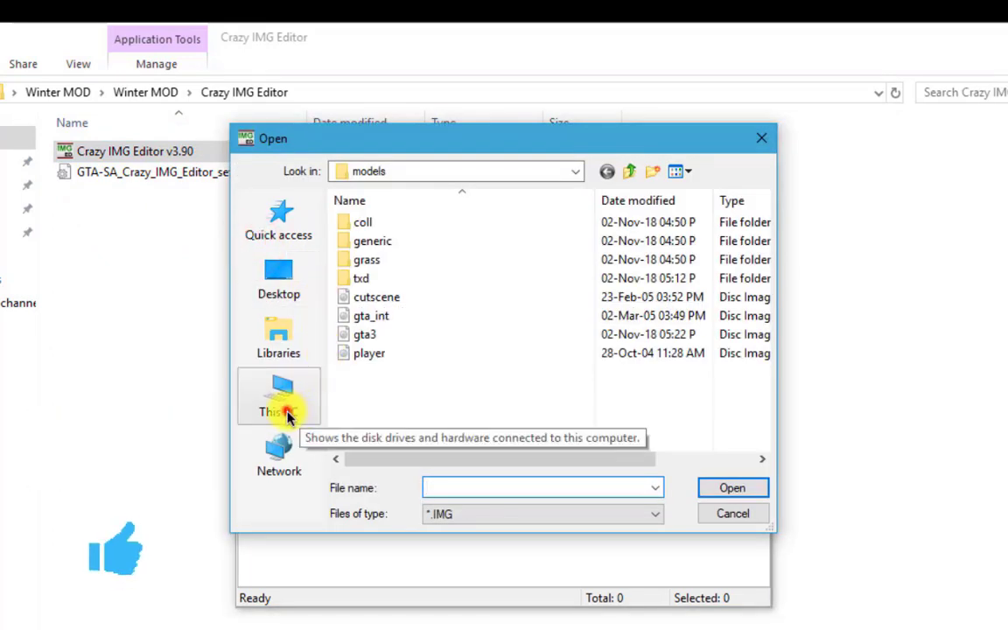
{"action": "left_click", "coordinate": [287, 418]}
{"action": "left_click", "coordinate": [421, 391]}
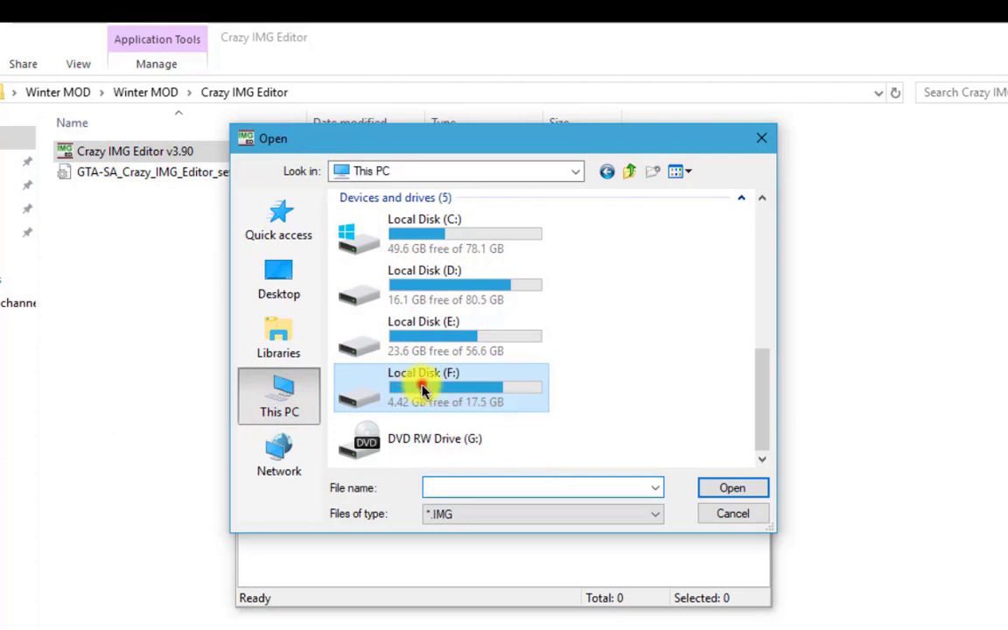
{"action": "double_click", "coordinate": [422, 390]}
{"action": "double_click", "coordinate": [407, 225]}
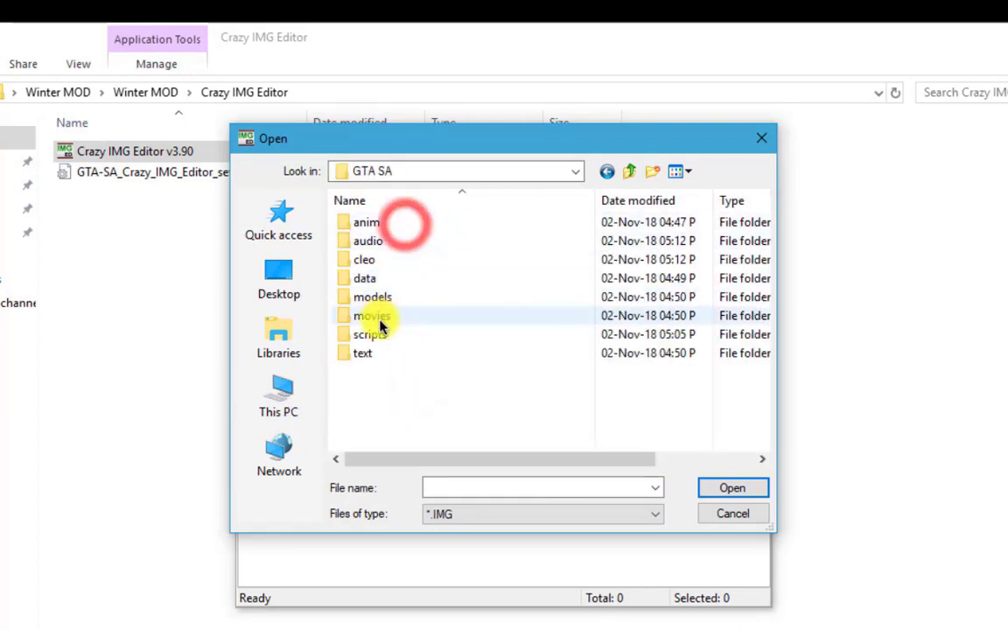
{"action": "double_click", "coordinate": [501, 298]}
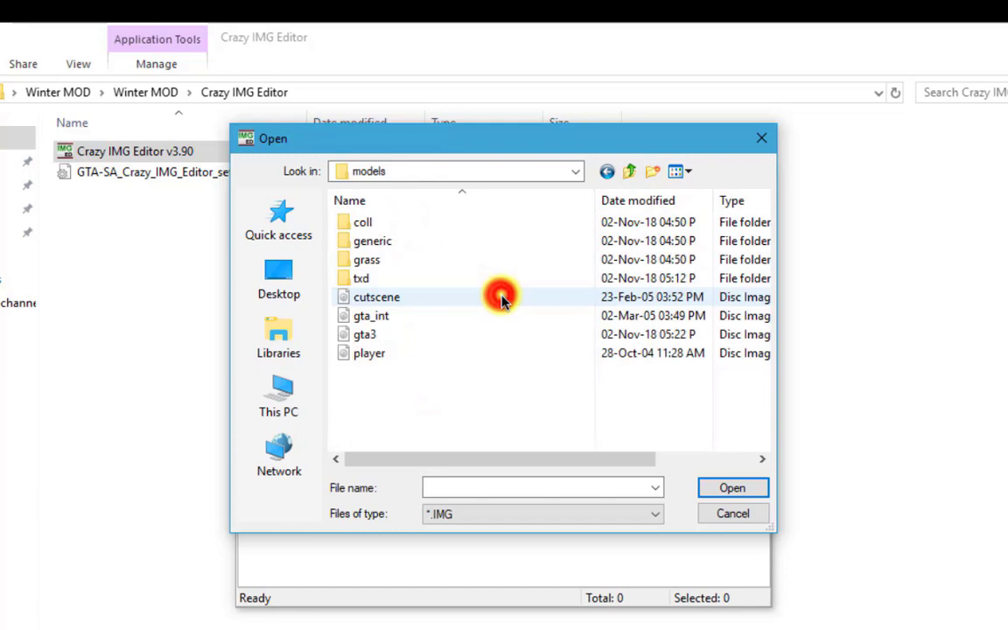
{"action": "left_click", "coordinate": [439, 337]}
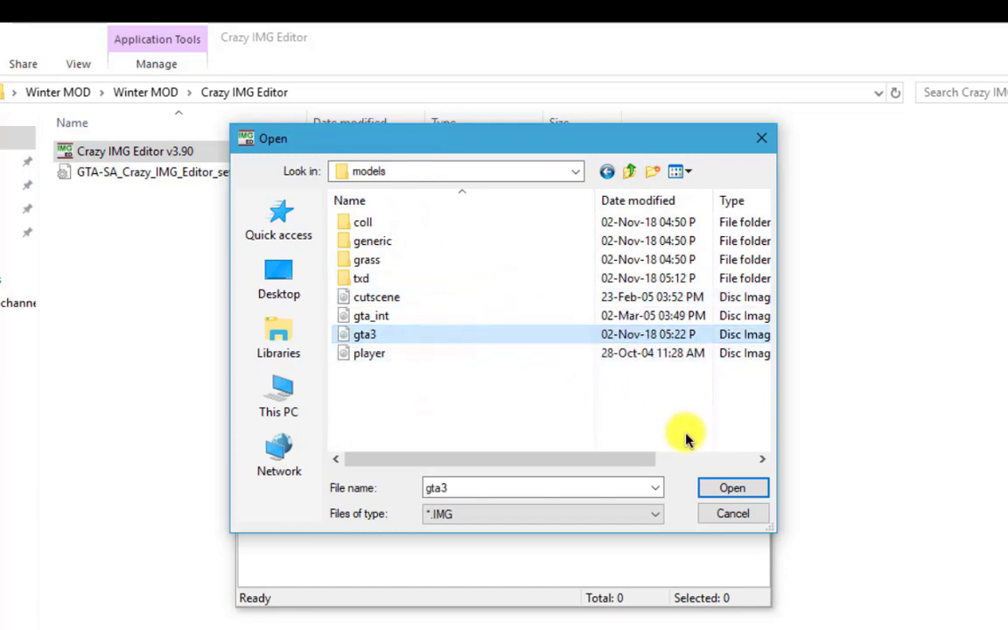
{"action": "left_click", "coordinate": [734, 486]}
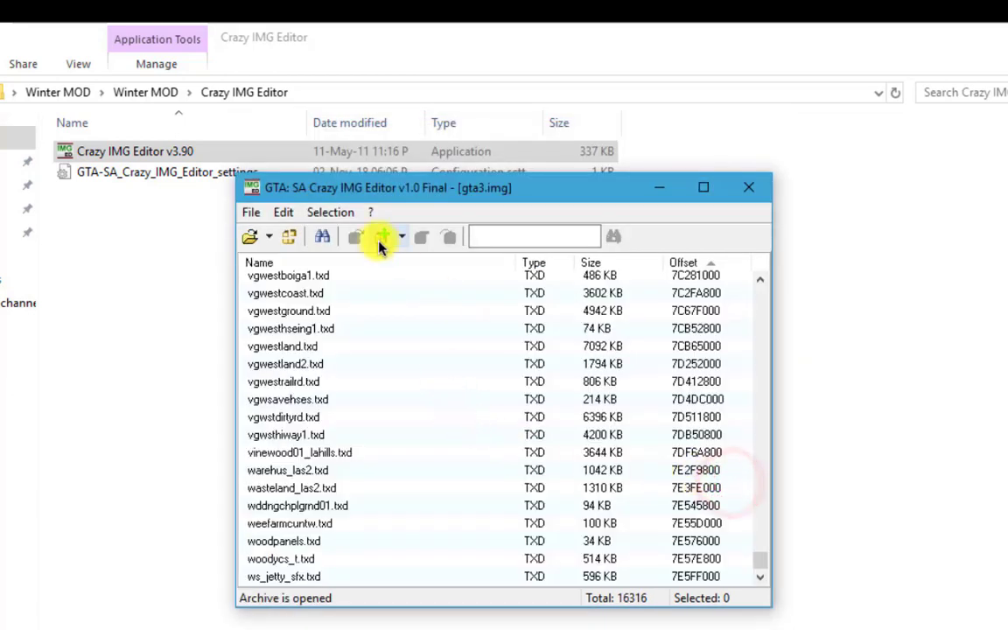
Start adding files with replacement and browse to the Replace to gta3. img folder inside the extracted Winter MOD folder on the Desktop
{"action": "left_click", "coordinate": [285, 217]}
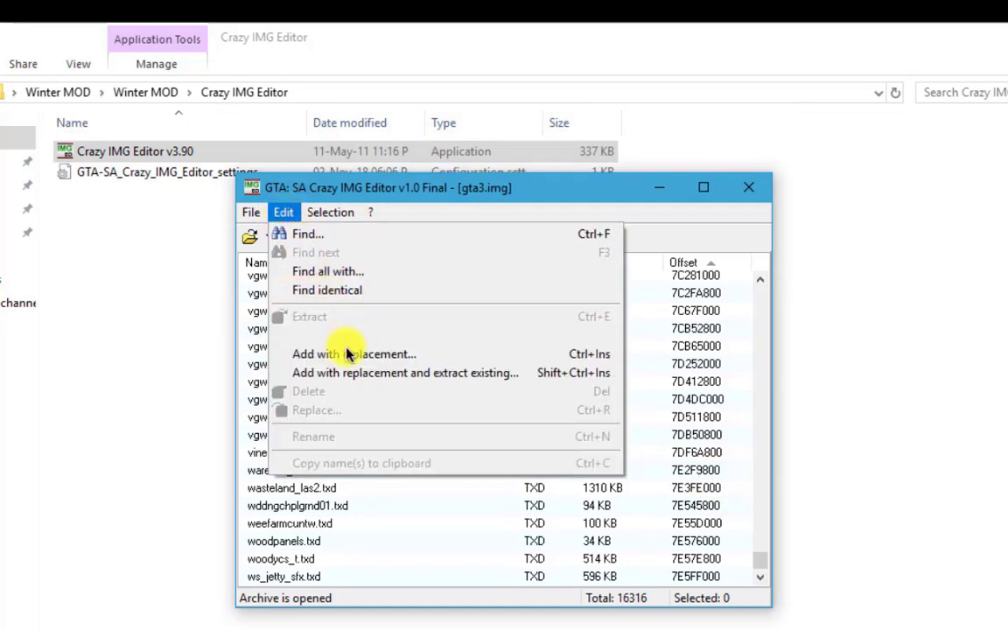
{"action": "left_click", "coordinate": [466, 356]}
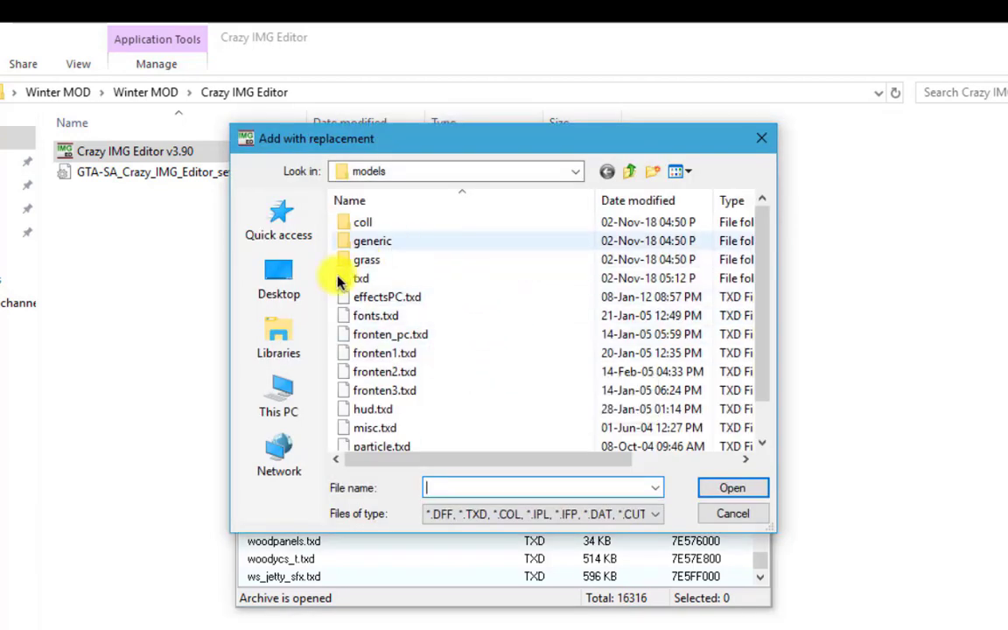
{"action": "left_click", "coordinate": [280, 280]}
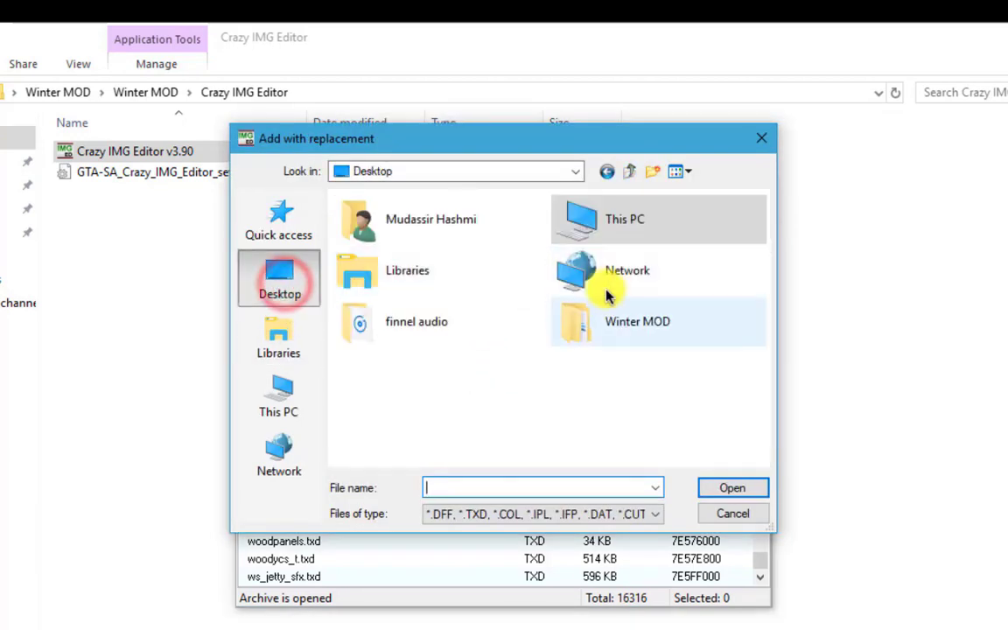
{"action": "double_click", "coordinate": [632, 331]}
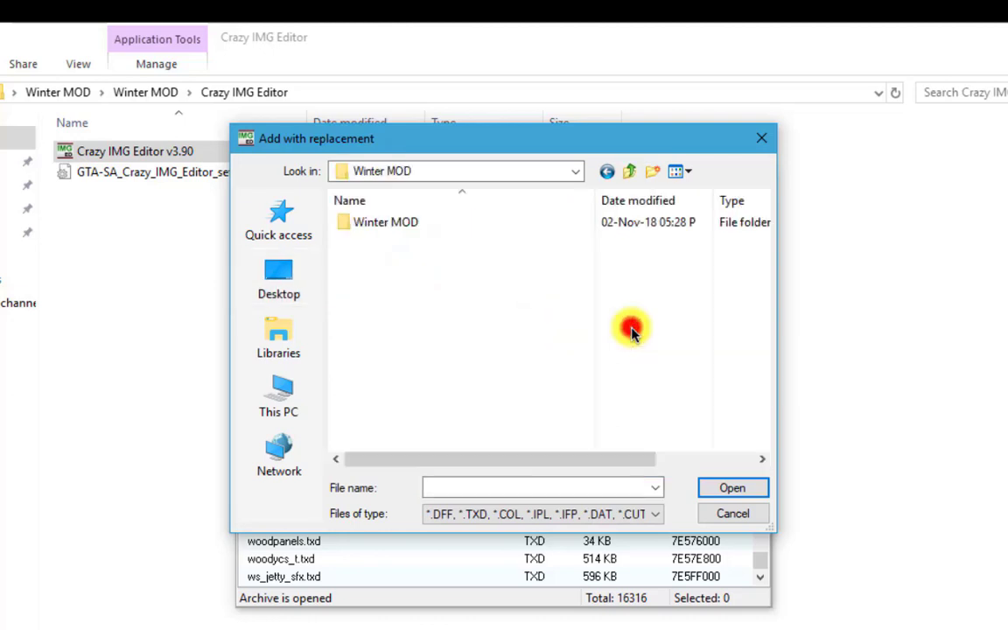
{"action": "double_click", "coordinate": [428, 226]}
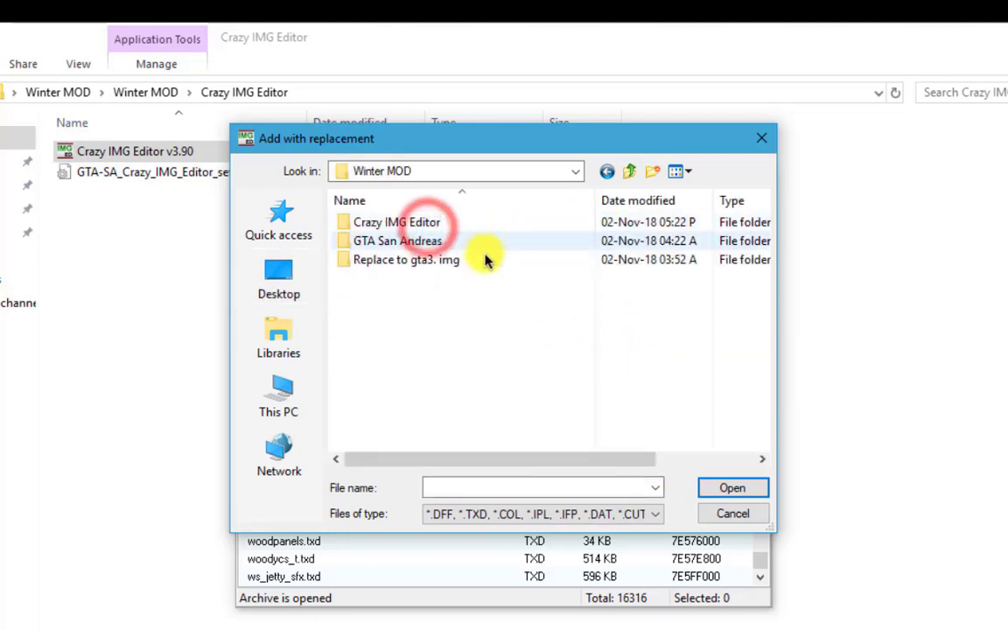
{"action": "double_click", "coordinate": [571, 263]}
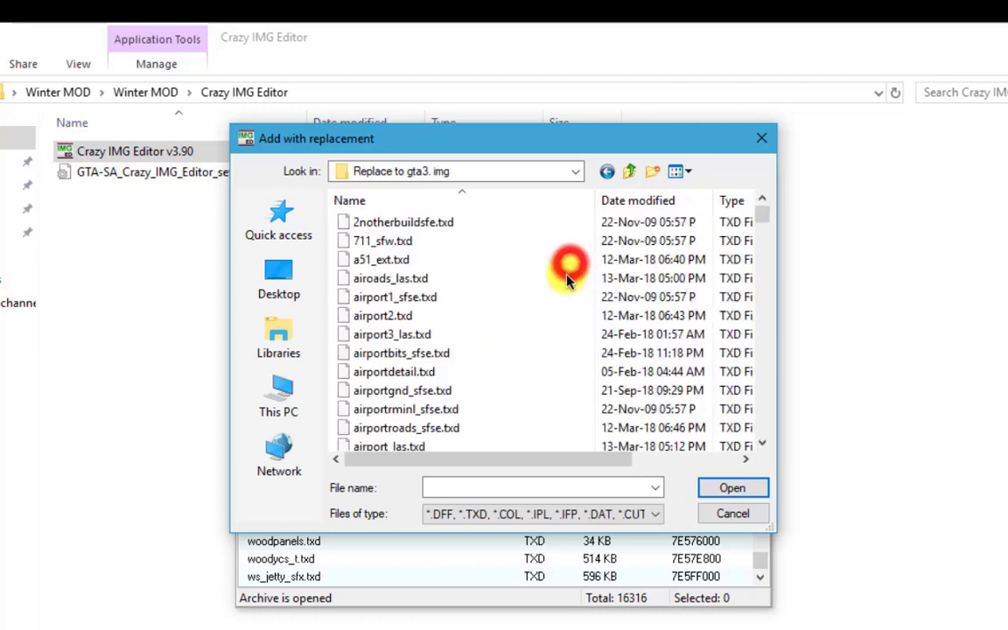
Add all files of the Replace to gta3. img folder to the archive, and close the editor and the Crazy IMG Editor folder
{"action": "left_click", "coordinate": [540, 295]}
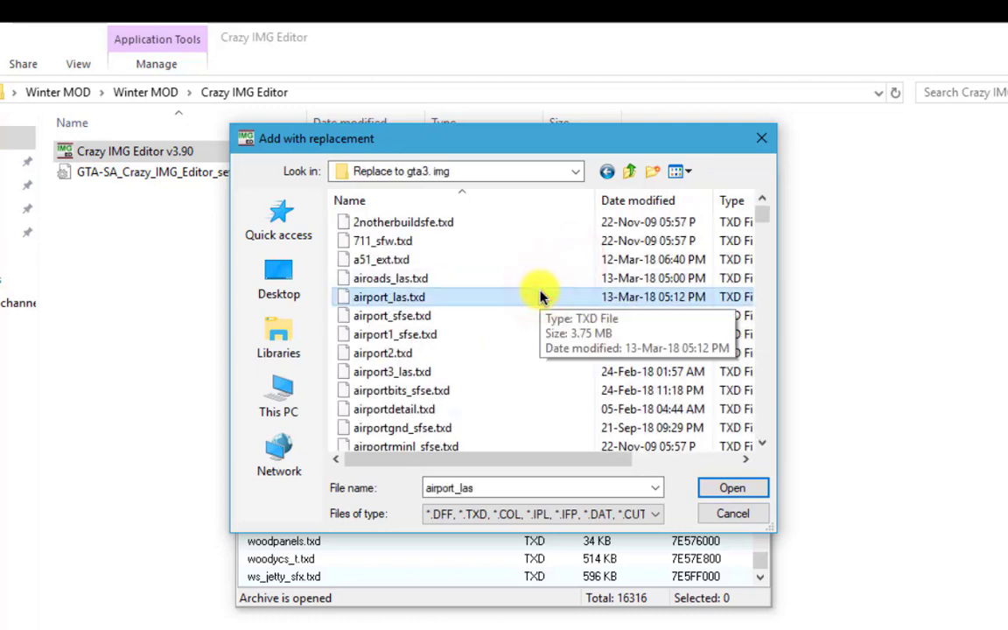
{"action": "key", "text": "ctrl+a"}
{"action": "scroll", "coordinate": [542, 302], "scroll_direction": "down", "scroll_amount": 15}
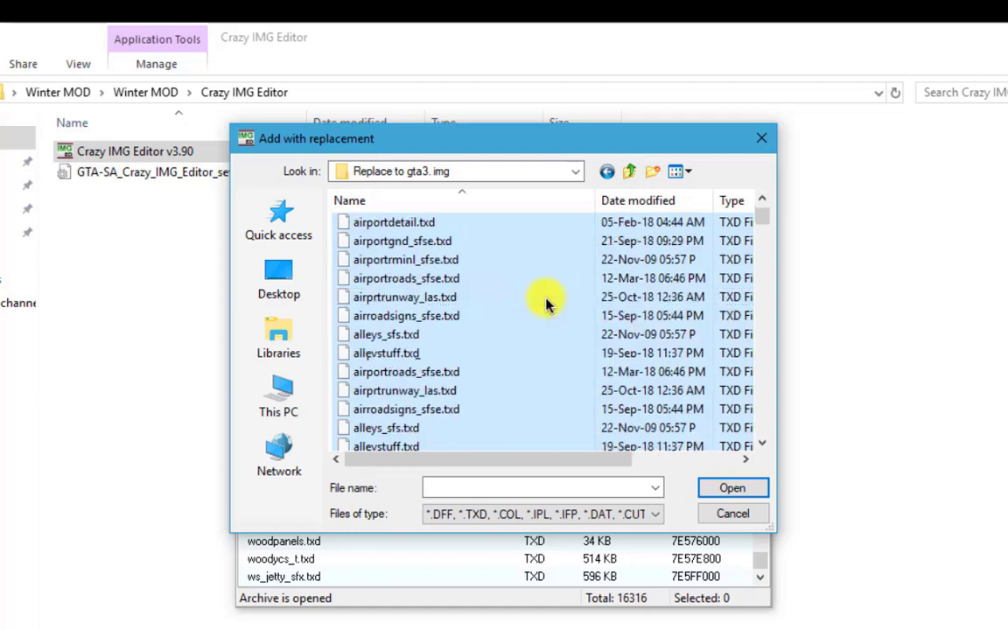
{"action": "scroll", "coordinate": [544, 306], "scroll_direction": "down", "scroll_amount": 10}
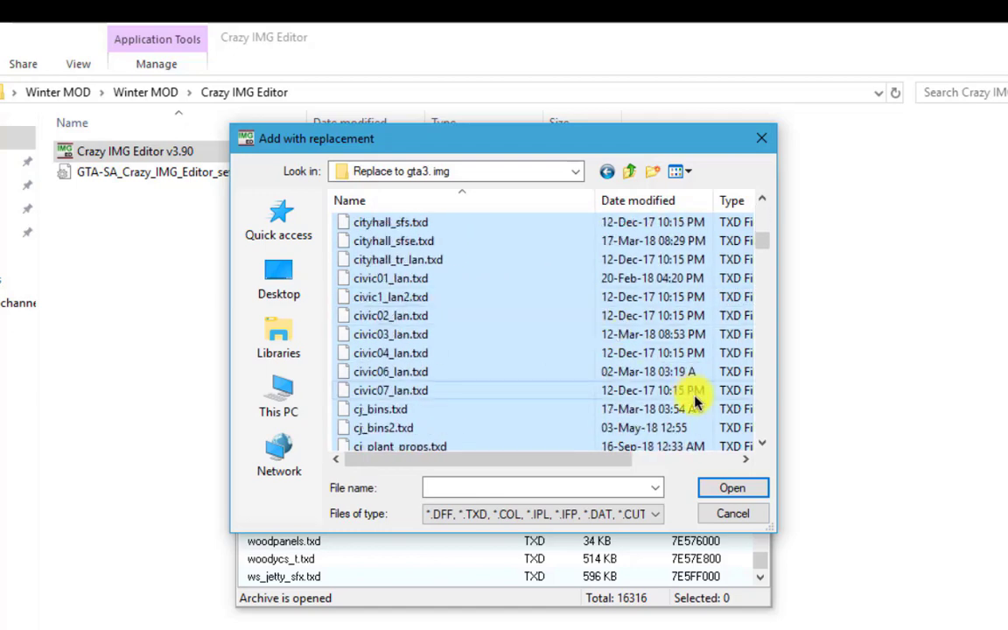
{"action": "left_click", "coordinate": [733, 487]}
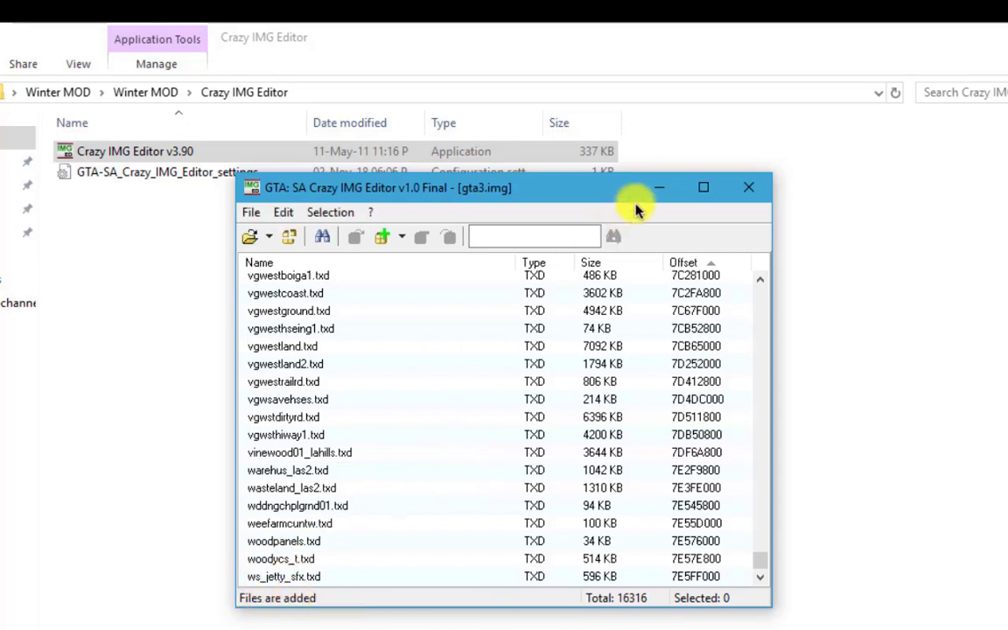
{"action": "left_click", "coordinate": [765, 189]}
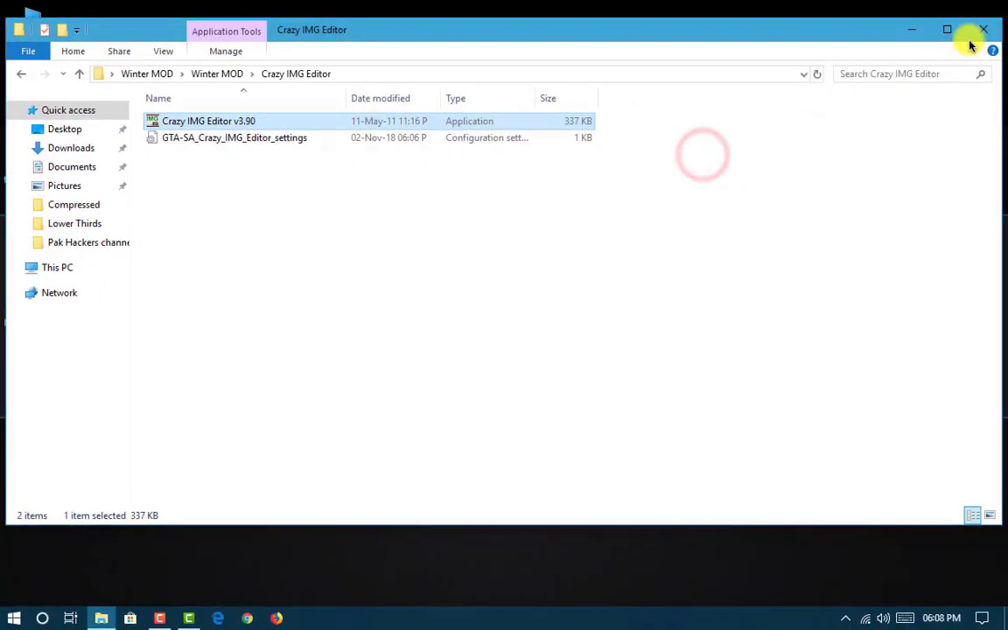
{"action": "left_click", "coordinate": [980, 36]}
Launch GTA San Andreas from the GTA SA folder on Local Disk (F:)
{"action": "double_click", "coordinate": [18, 19]}
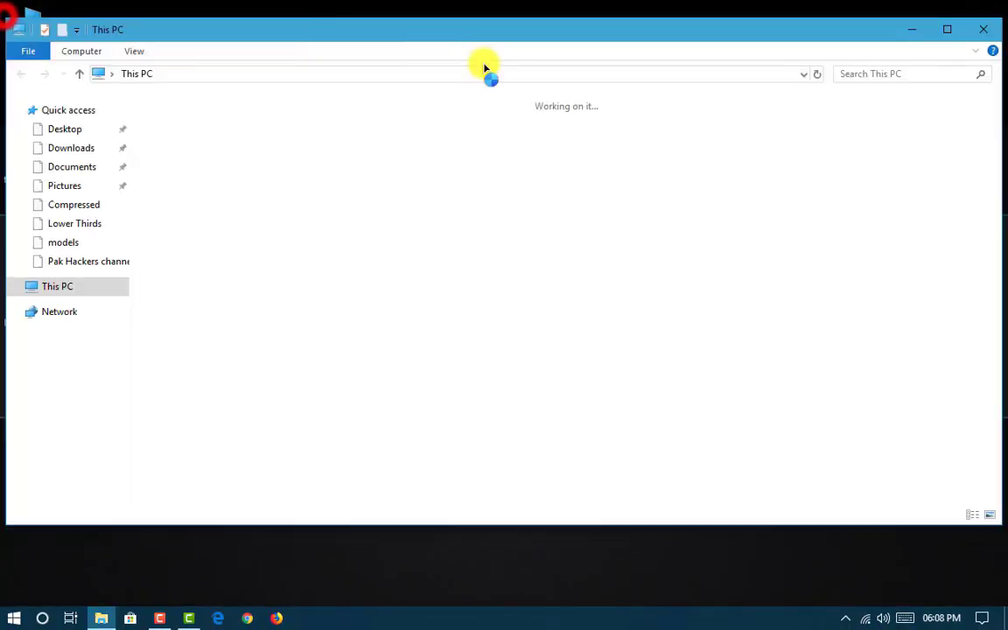
{"action": "double_click", "coordinate": [805, 264]}
{"action": "double_click", "coordinate": [197, 158]}
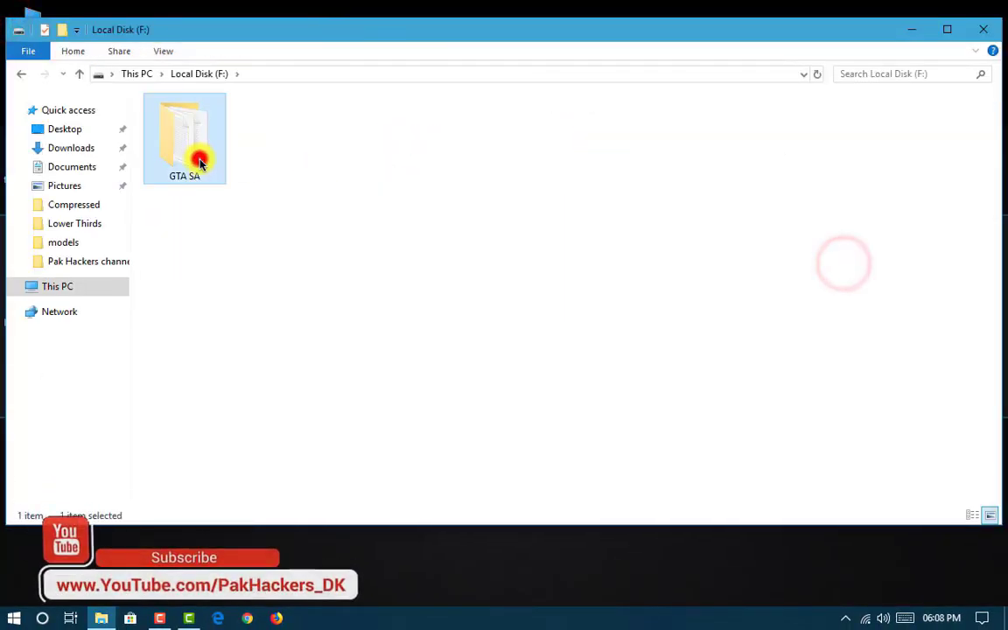
{"action": "double_click", "coordinate": [184, 418]}
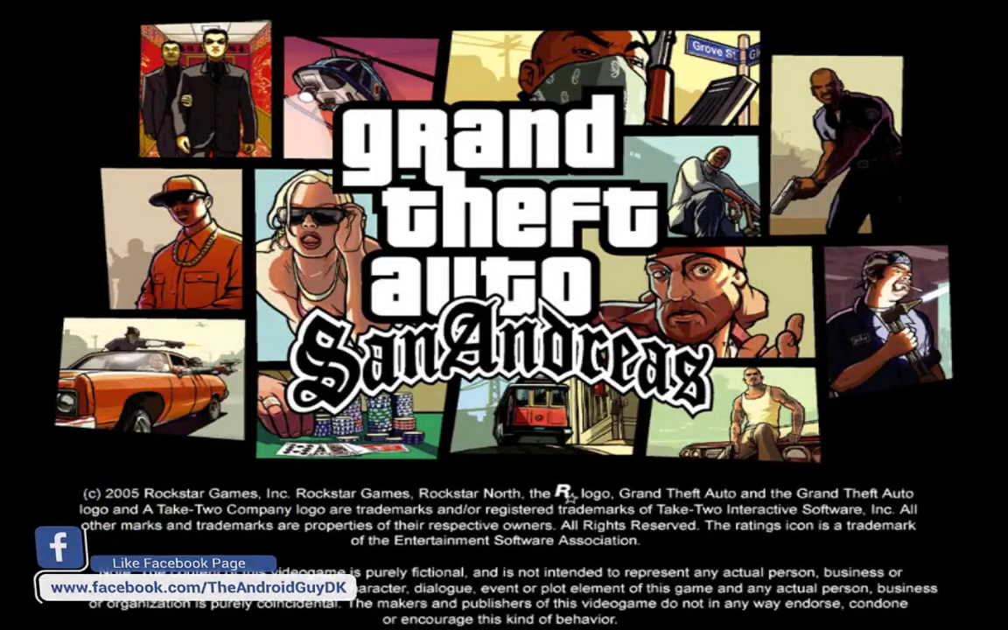
Load the saved game "End of the Line" in GTA San Andreas
{"action": "key", "text": "Return"}
{"action": "key", "text": "Down"}
{"action": "key", "text": "Return"}
{"action": "key", "text": "Down"}
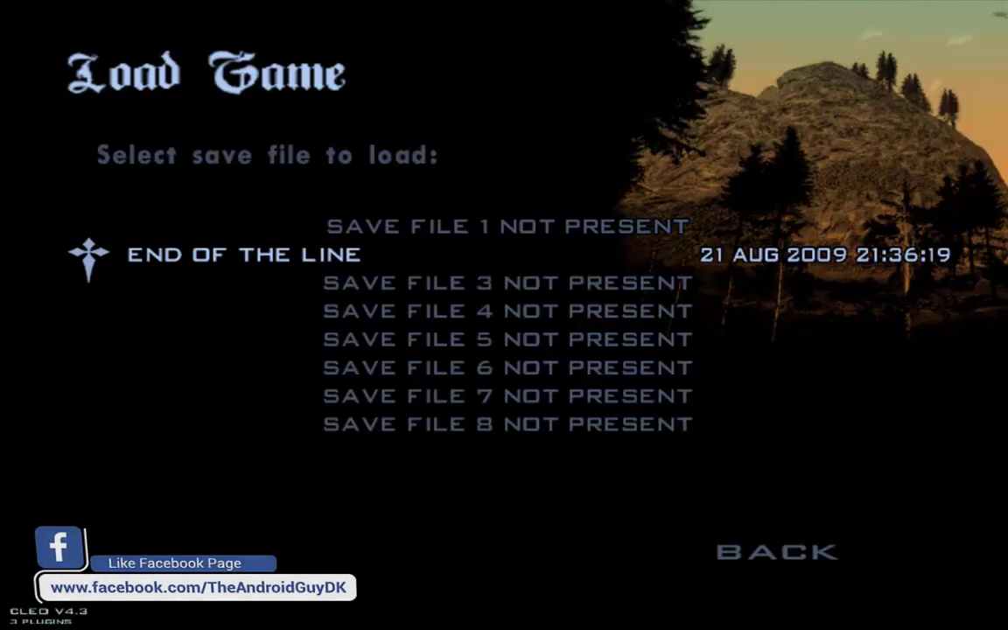
{"action": "key", "text": "Return"}
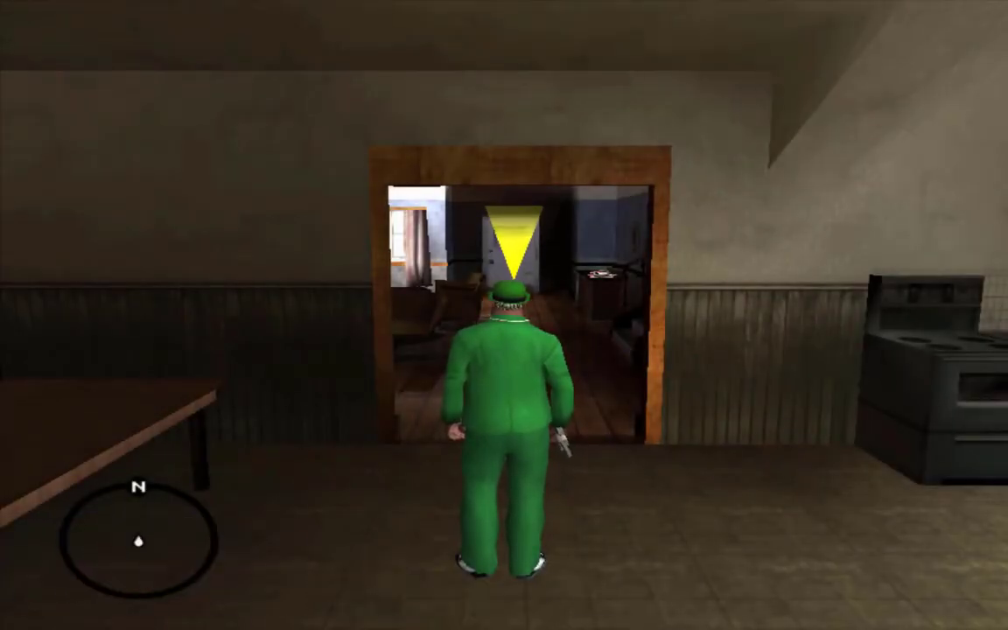
{"action": "key", "text": "w"}
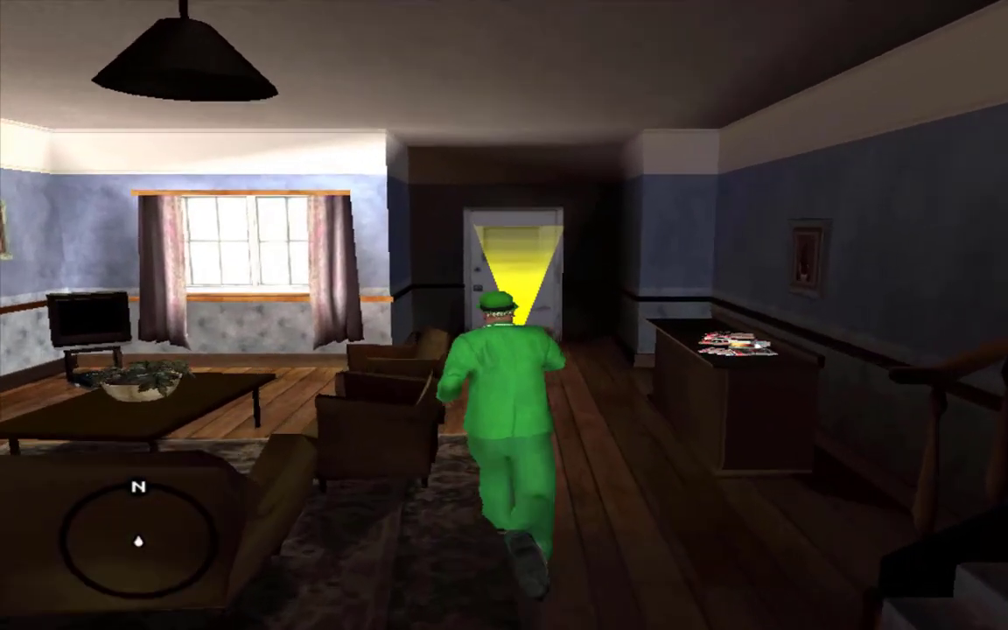
{"action": "key", "text": "w"}
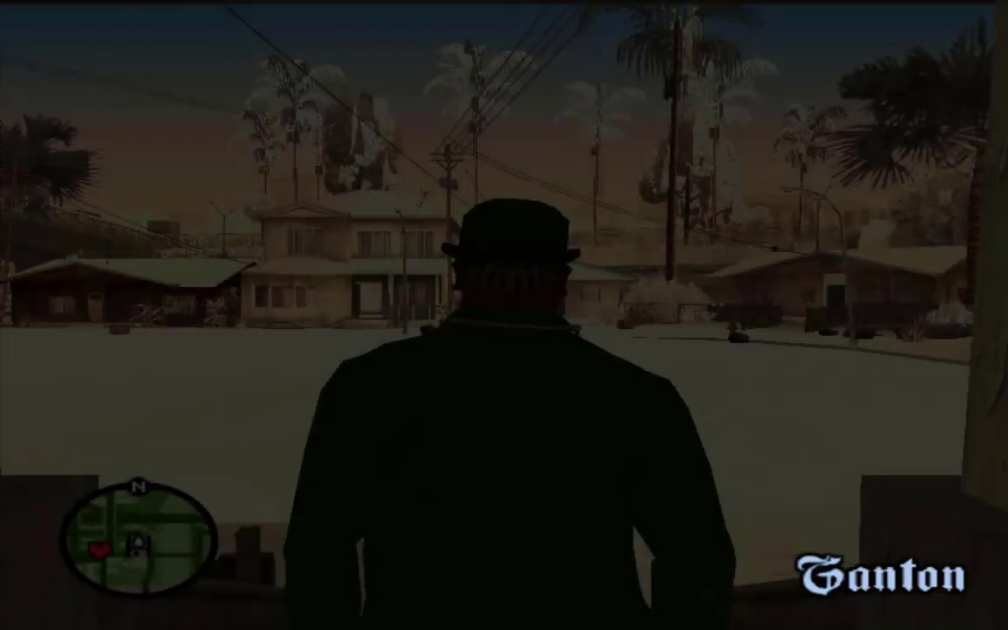
{"action": "key", "text": "w"}
{"action": "key", "text": "w"}
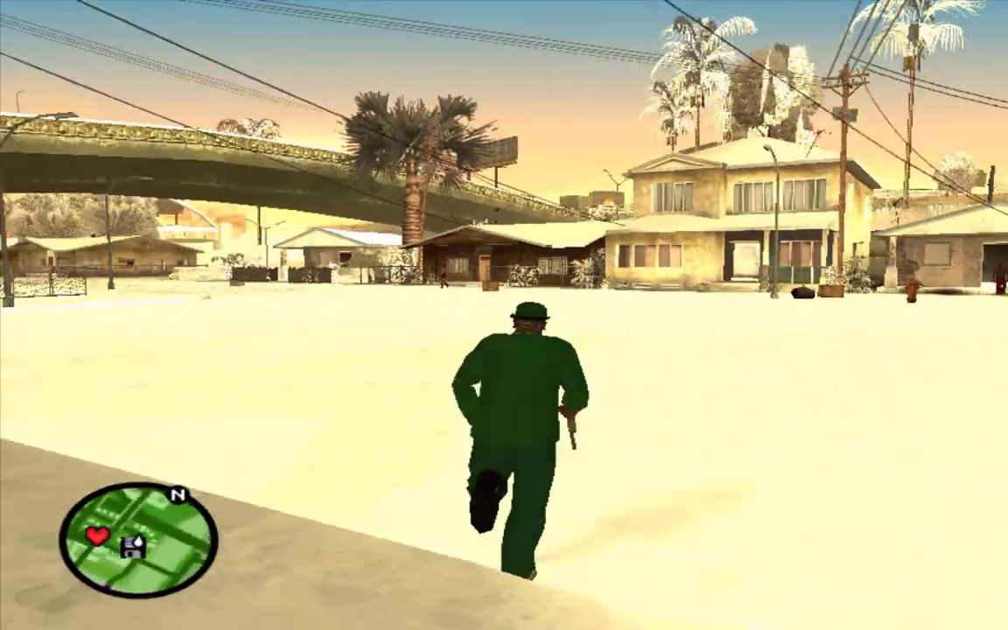
{"action": "key", "text": "w"}
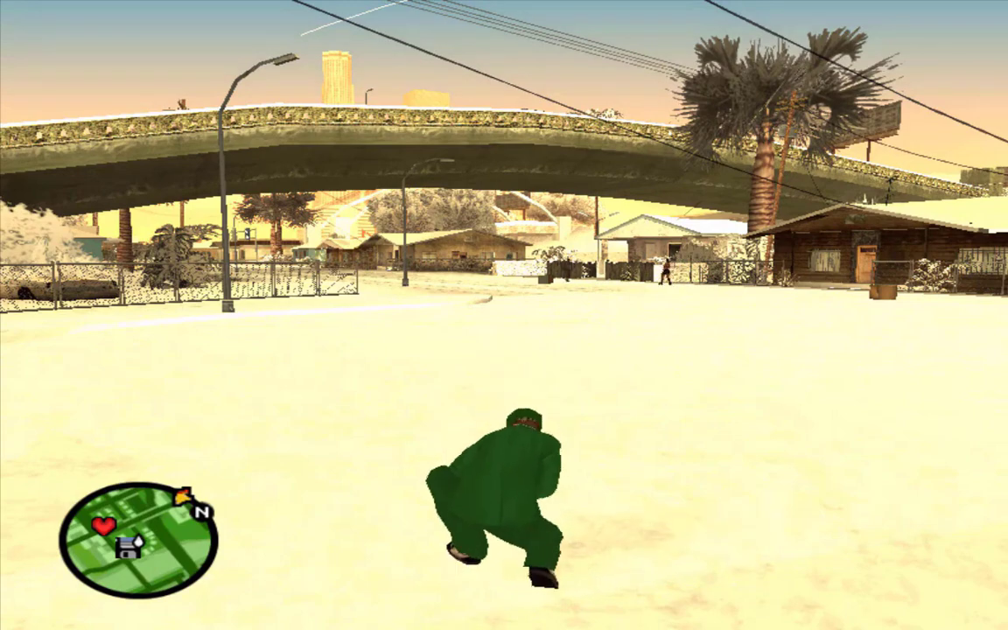
{"action": "key", "text": "ctrl"}
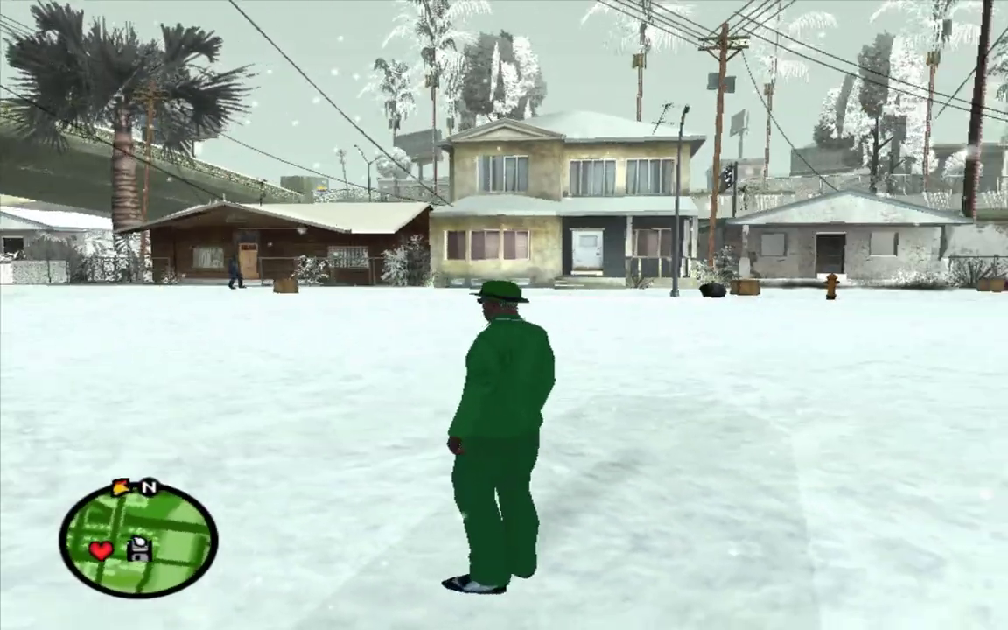
{"action": "key", "text": "w"}
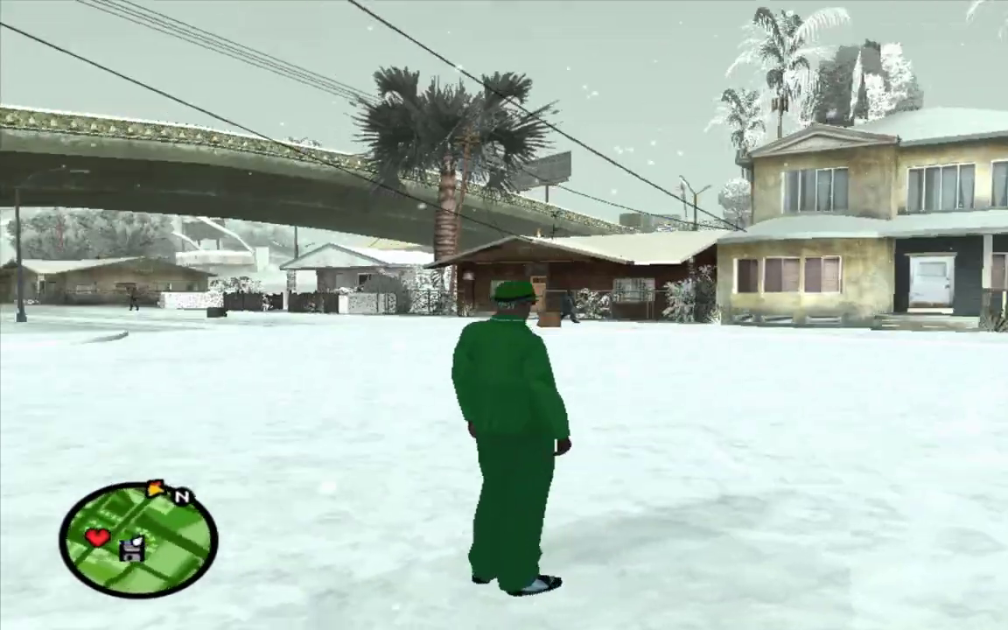
{"action": "key", "text": "w"}
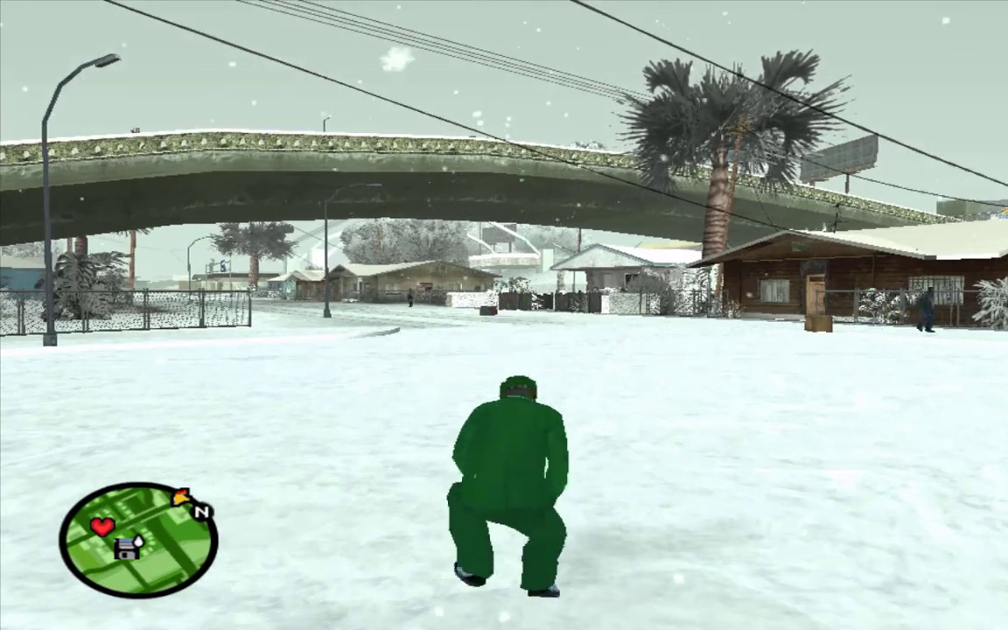
{"action": "key", "text": "c"}
{"action": "key", "text": "w"}
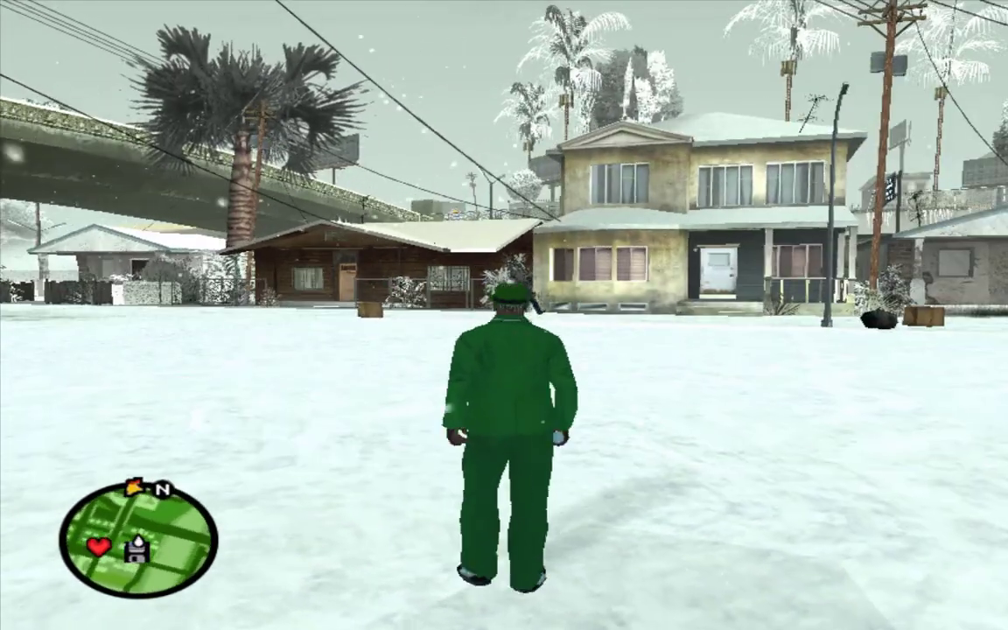
{"action": "left_click", "coordinate": [504, 315]}
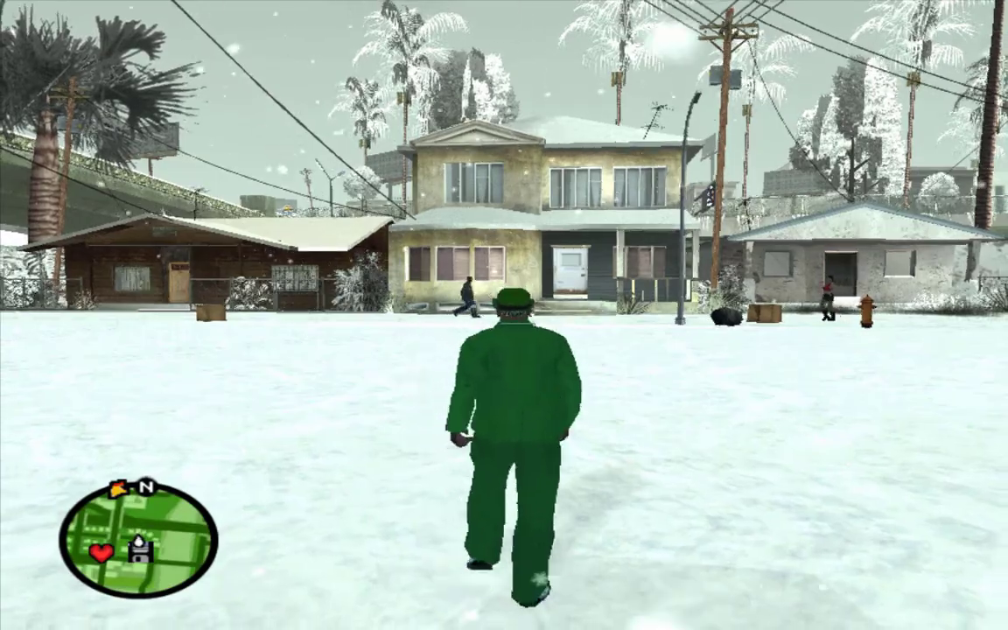
{"action": "key", "text": "w"}
{"action": "key", "text": "w"}
{"action": "key", "text": "c"}
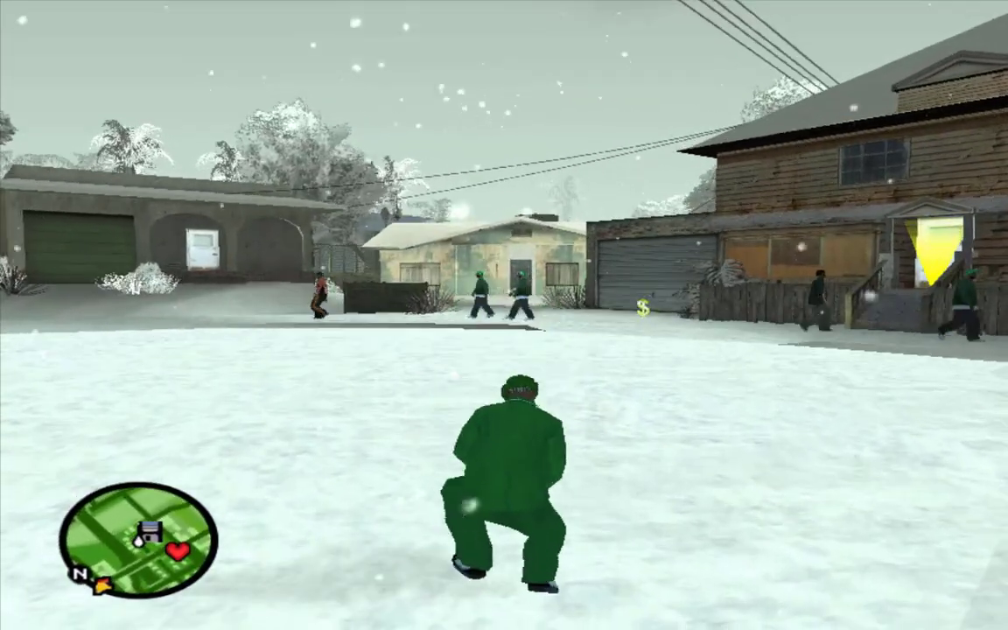
{"action": "key", "text": "c"}
{"action": "key", "text": "w"}
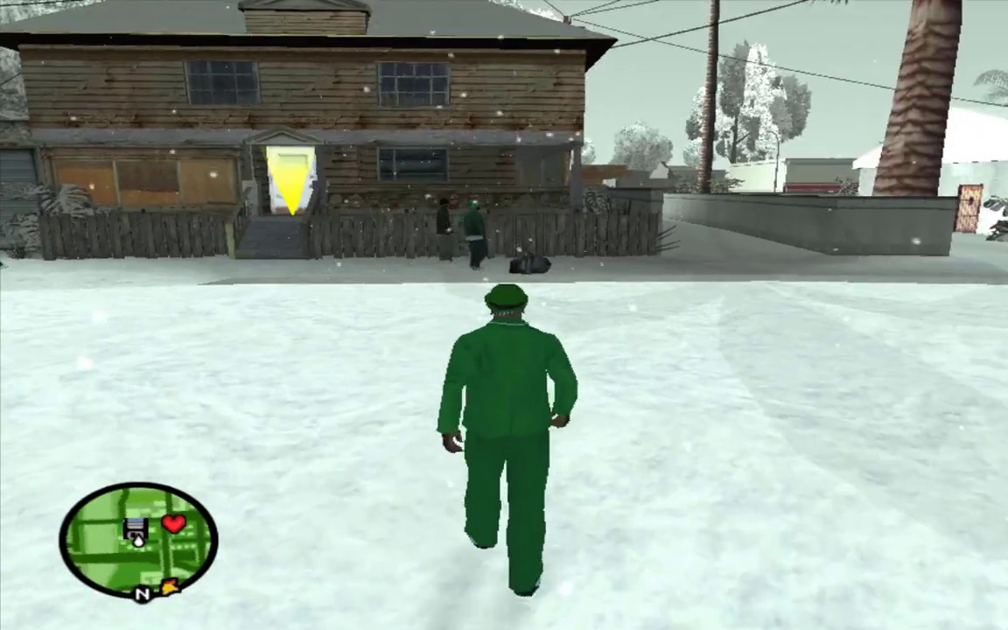
{"action": "key", "text": "c"}
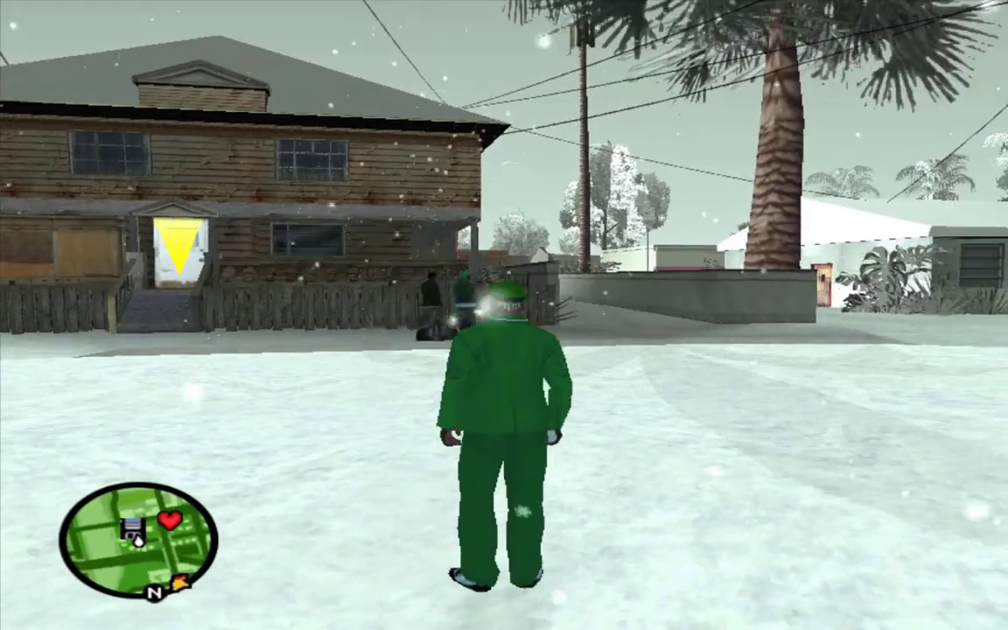